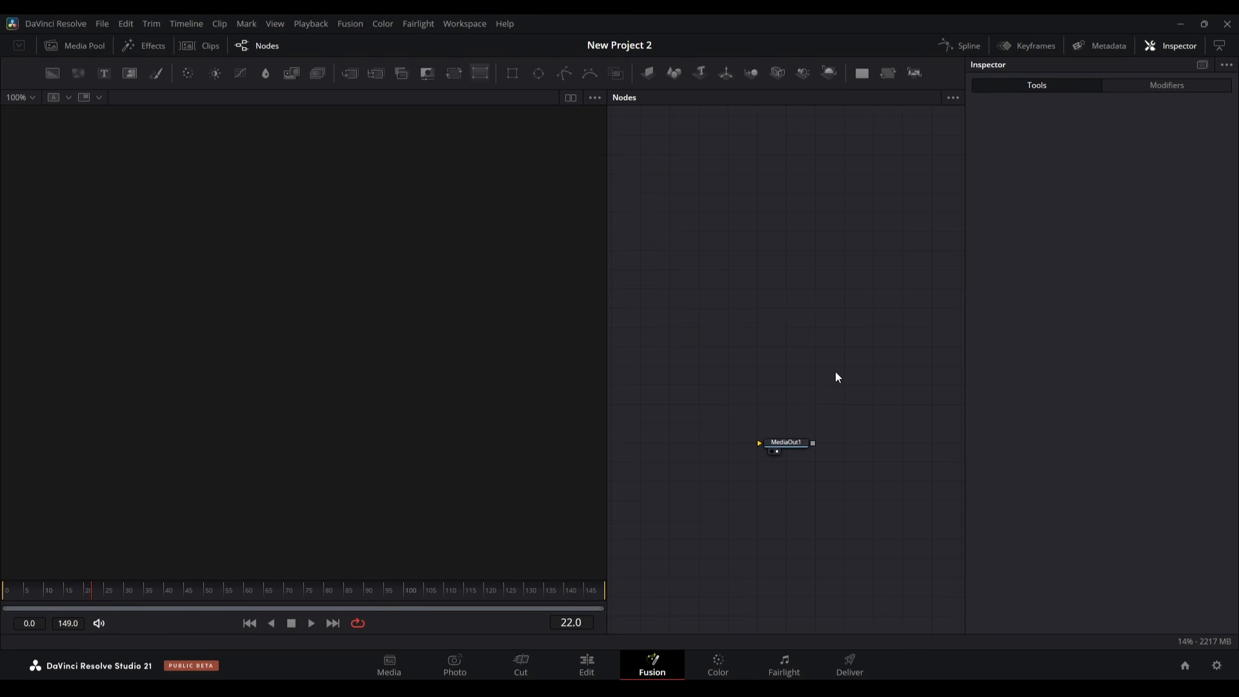
Add a Background node, connect it to MediaOut1 and set its solid colour to #f3e9e9.
{"action": "left_click_drag", "start_coordinate": [836, 372], "coordinate": [835, 375]}
{"action": "left_click_drag", "start_coordinate": [42, 71], "coordinate": [78, 96]}
{"action": "left_click_drag", "start_coordinate": [775, 223], "coordinate": [784, 447]}
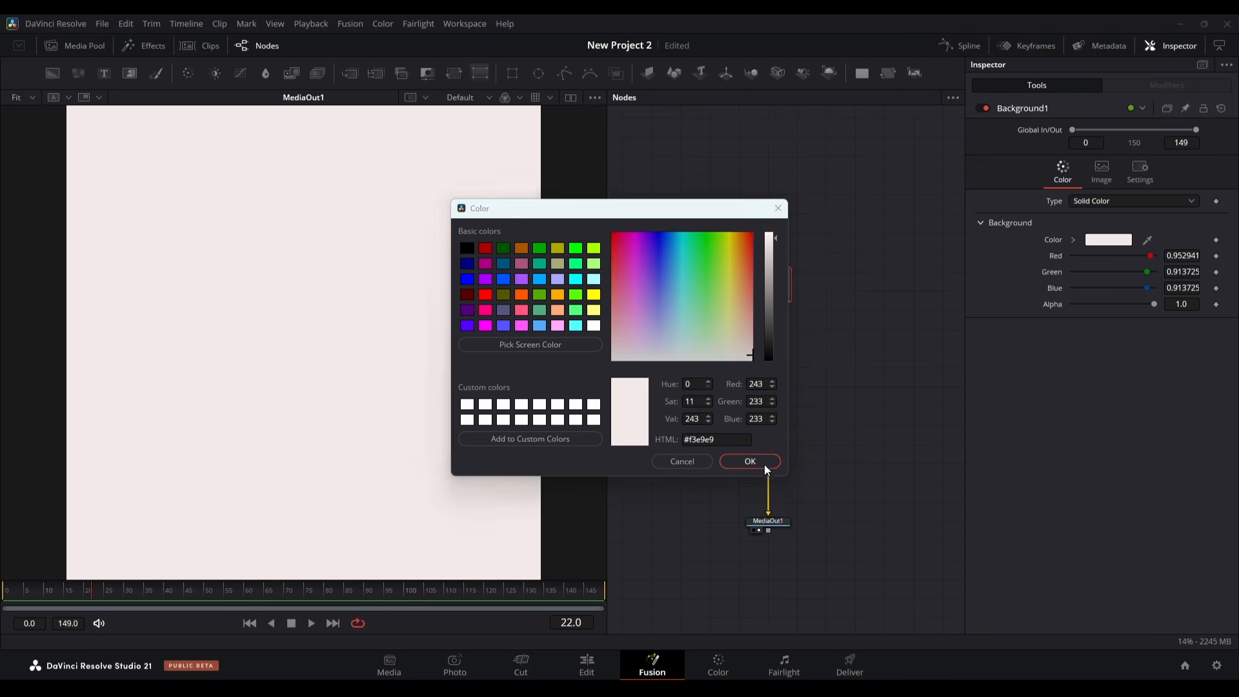
{"action": "left_click", "coordinate": [765, 464]}
{"action": "key", "text": "space"}
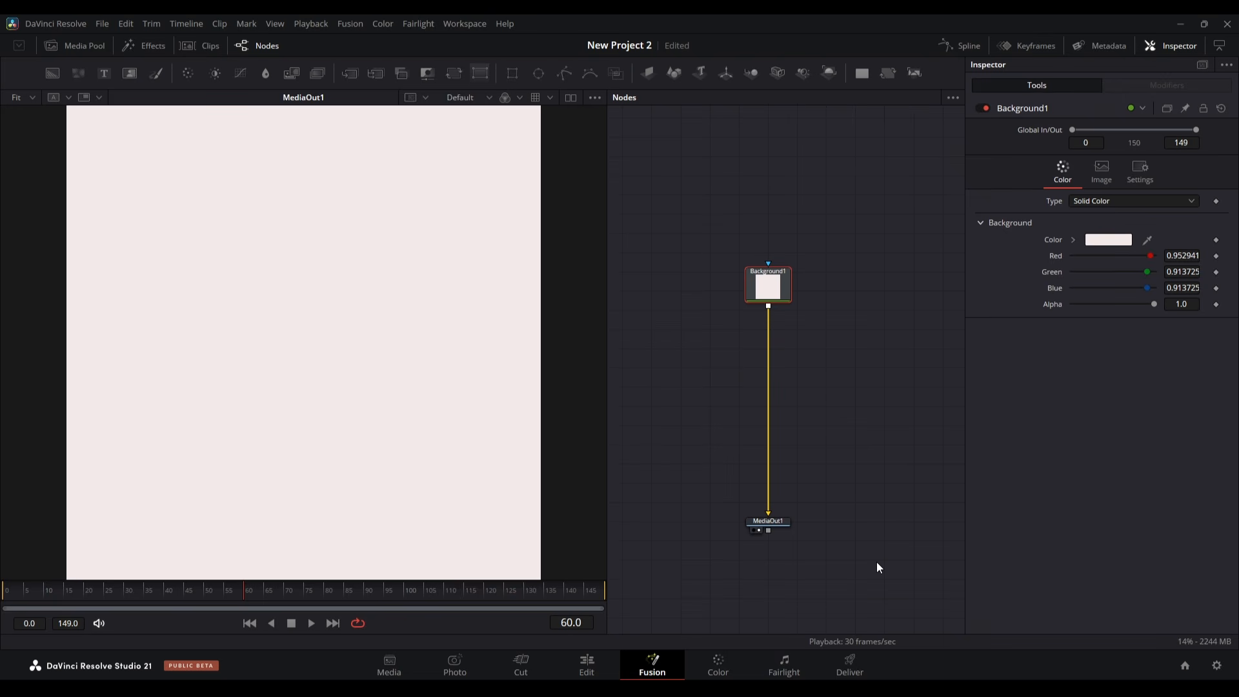
Add an sRectangle shape with an sRender node and merge the rendered rectangle over the background.
{"action": "left_click_drag", "start_coordinate": [901, 402], "coordinate": [940, 359]}
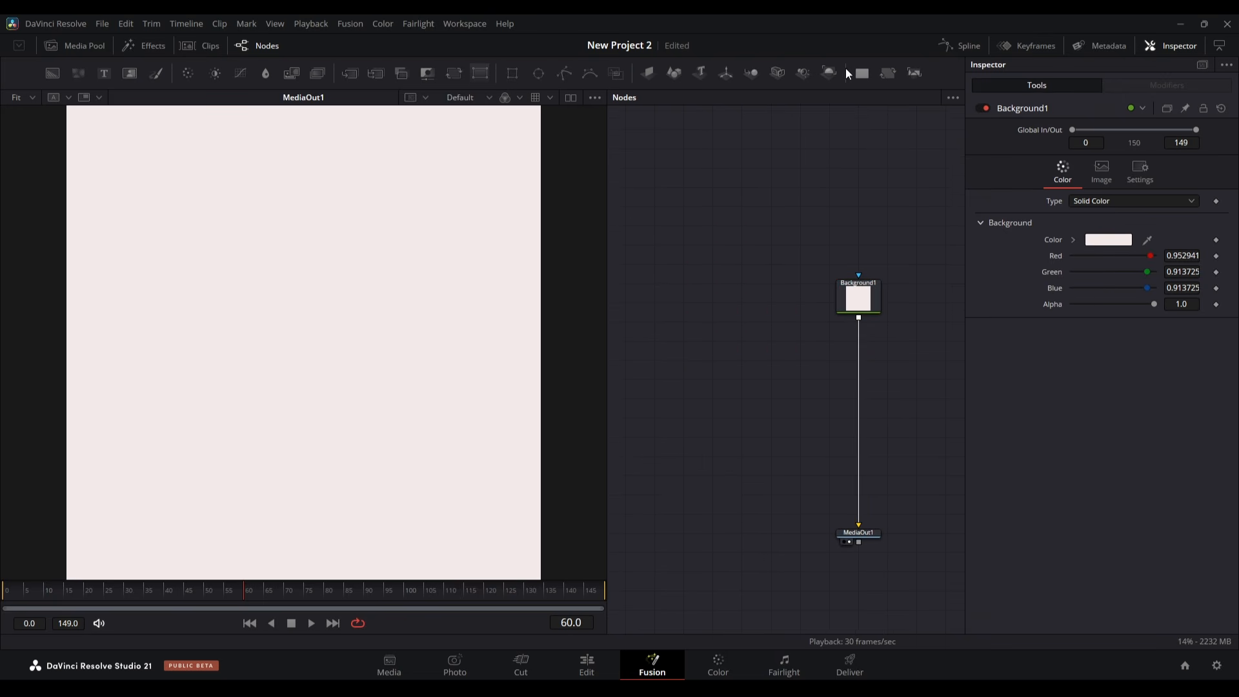
{"action": "left_click_drag", "start_coordinate": [769, 326], "coordinate": [769, 326]}
{"action": "left_click", "coordinate": [913, 73]}
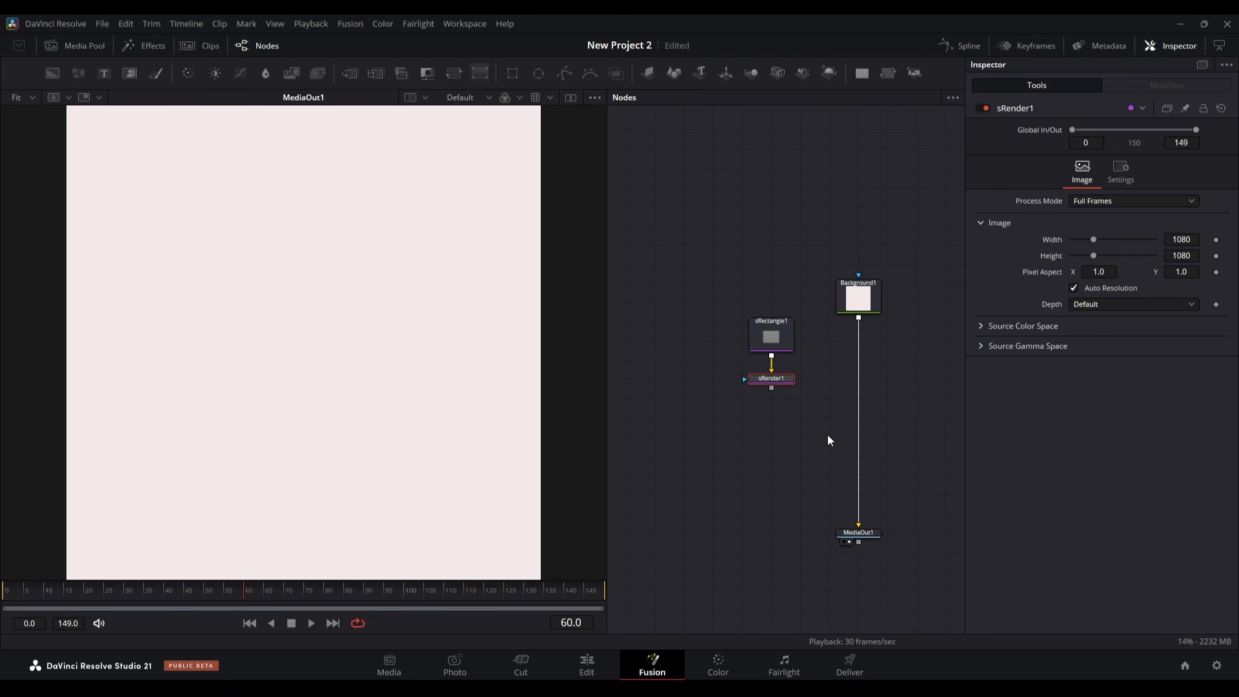
{"action": "left_click_drag", "start_coordinate": [771, 387], "coordinate": [859, 319]}
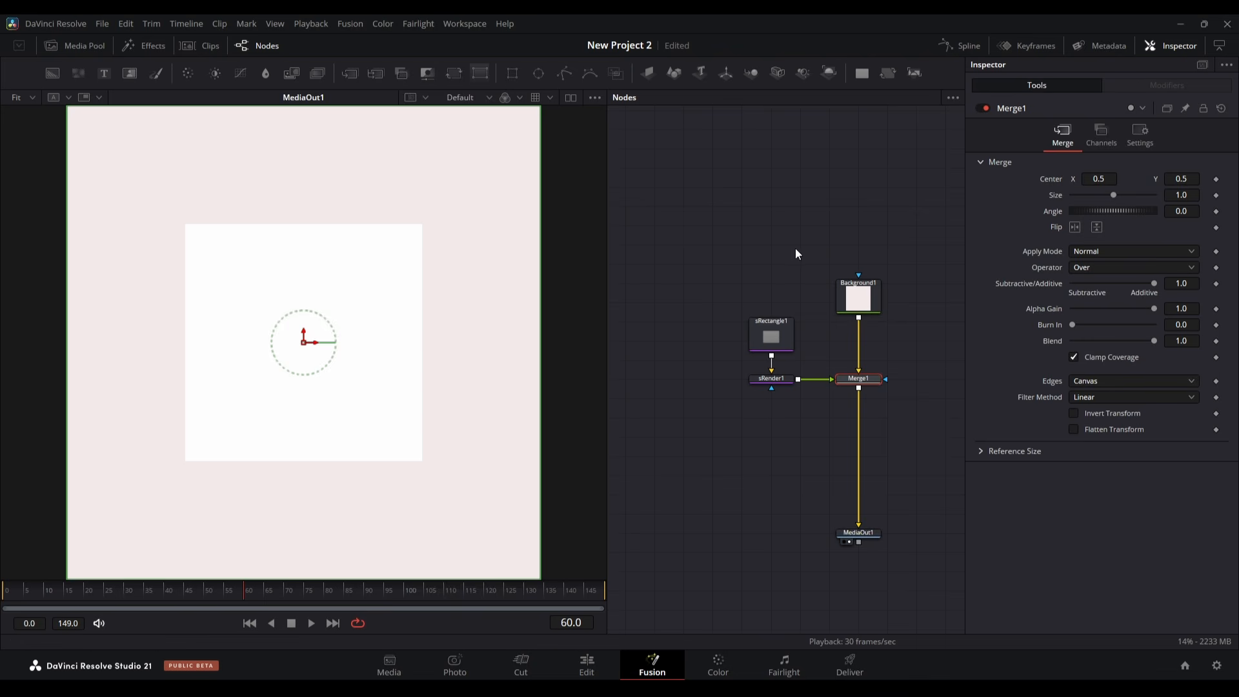
Shrink the rectangle to a width of about 0.16 and a height of about 0.10, and round its corners.
{"action": "left_click", "coordinate": [768, 329]}
{"action": "left_click_drag", "start_coordinate": [423, 461], "coordinate": [342, 365]}
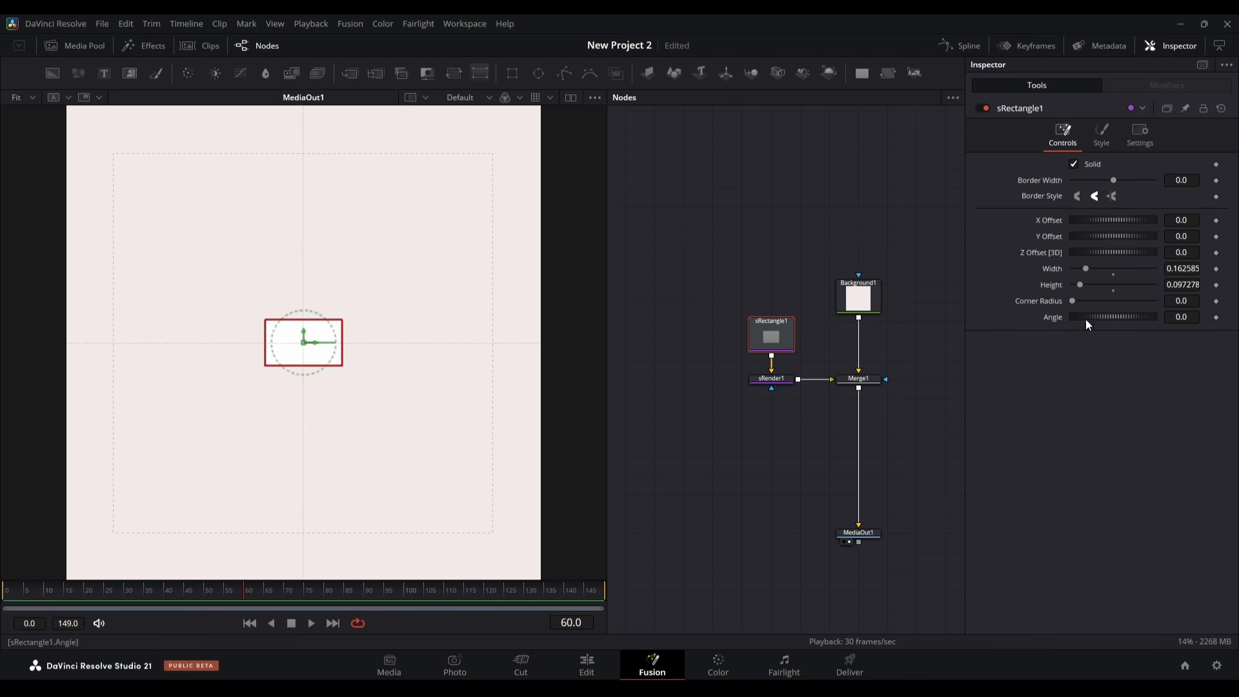
{"action": "left_click_drag", "start_coordinate": [1072, 301], "coordinate": [1129, 300]}
Set the rounded rectangle's style colour to red, #ff0000.
{"action": "left_click", "coordinate": [806, 430]}
{"action": "left_click", "coordinate": [771, 335]}
{"action": "left_click", "coordinate": [1101, 135]}
{"action": "left_click", "coordinate": [1108, 164]}
{"action": "left_click", "coordinate": [486, 293]}
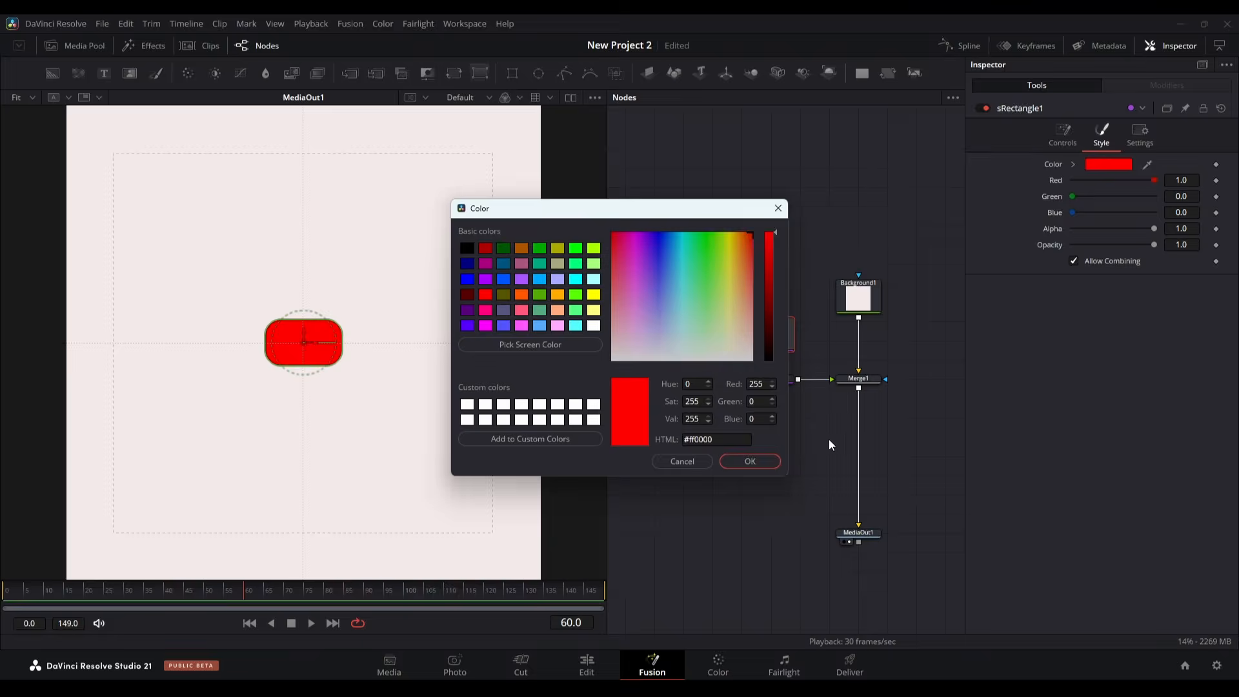
{"action": "left_click", "coordinate": [749, 461]}
{"action": "left_click", "coordinate": [826, 494]}
Add an sNGon shape and merge it with the rectangle ahead of the render node.
{"action": "left_click_drag", "start_coordinate": [757, 449], "coordinate": [786, 515]}
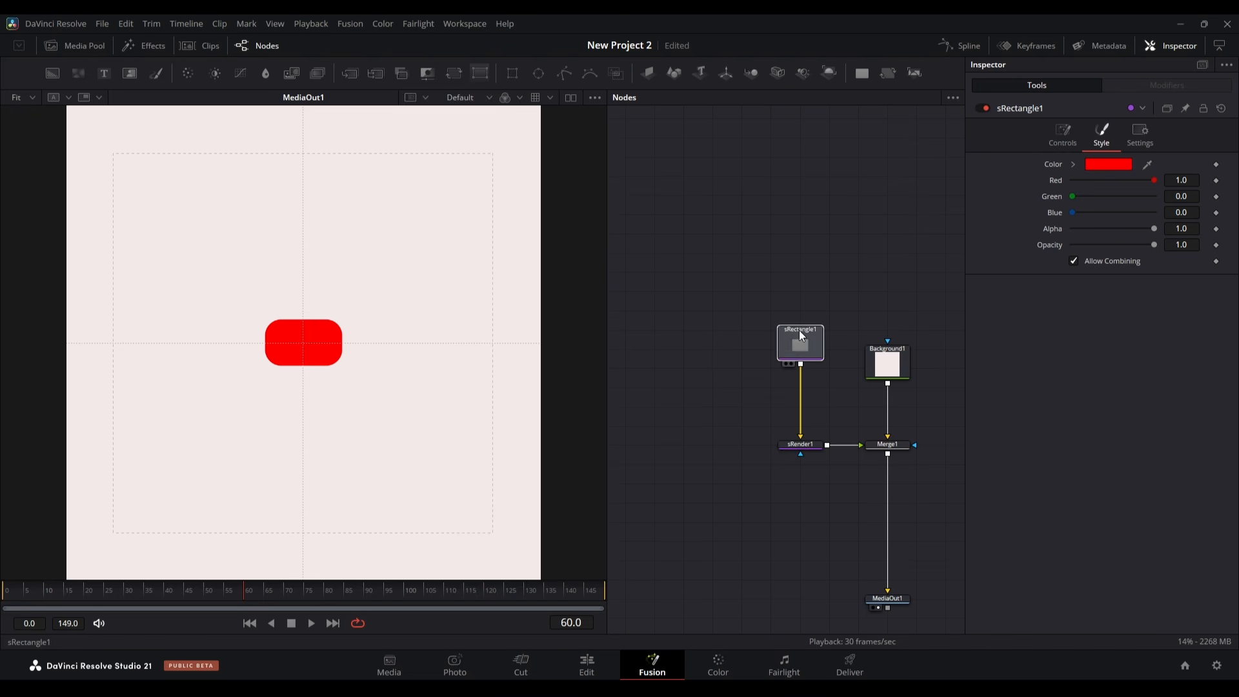
{"action": "key", "text": "shift+space"}
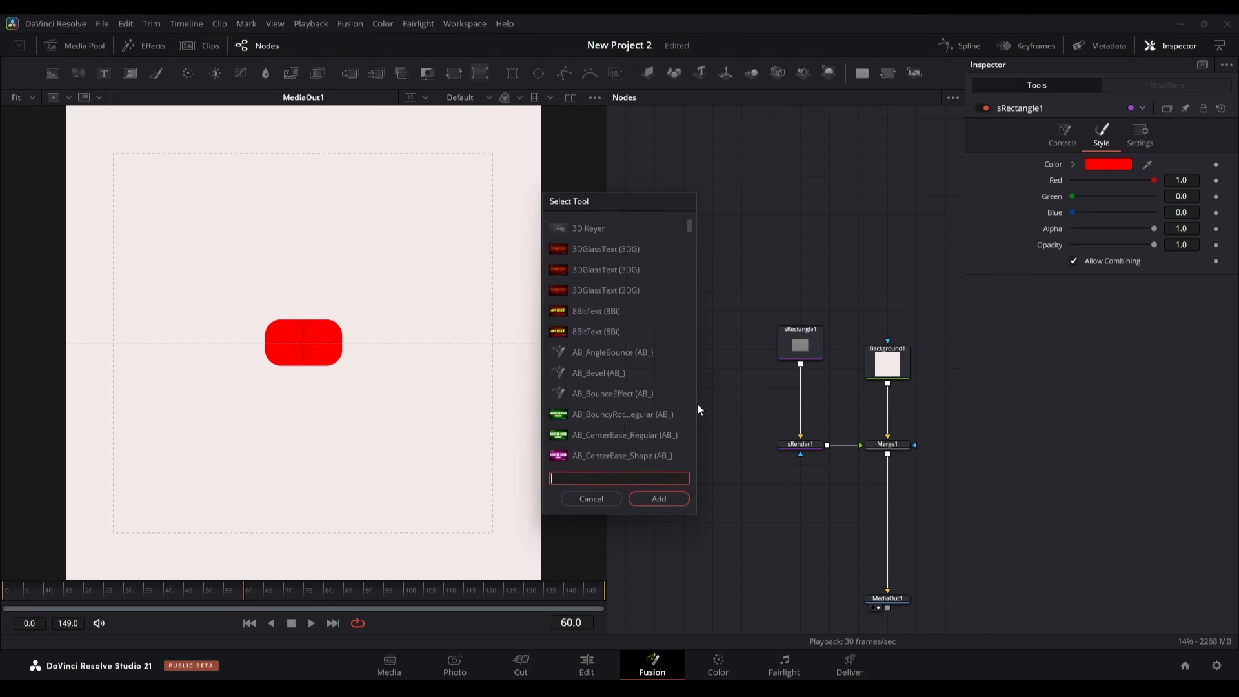
{"action": "type", "text": "ng"}
{"action": "key", "text": "Return"}
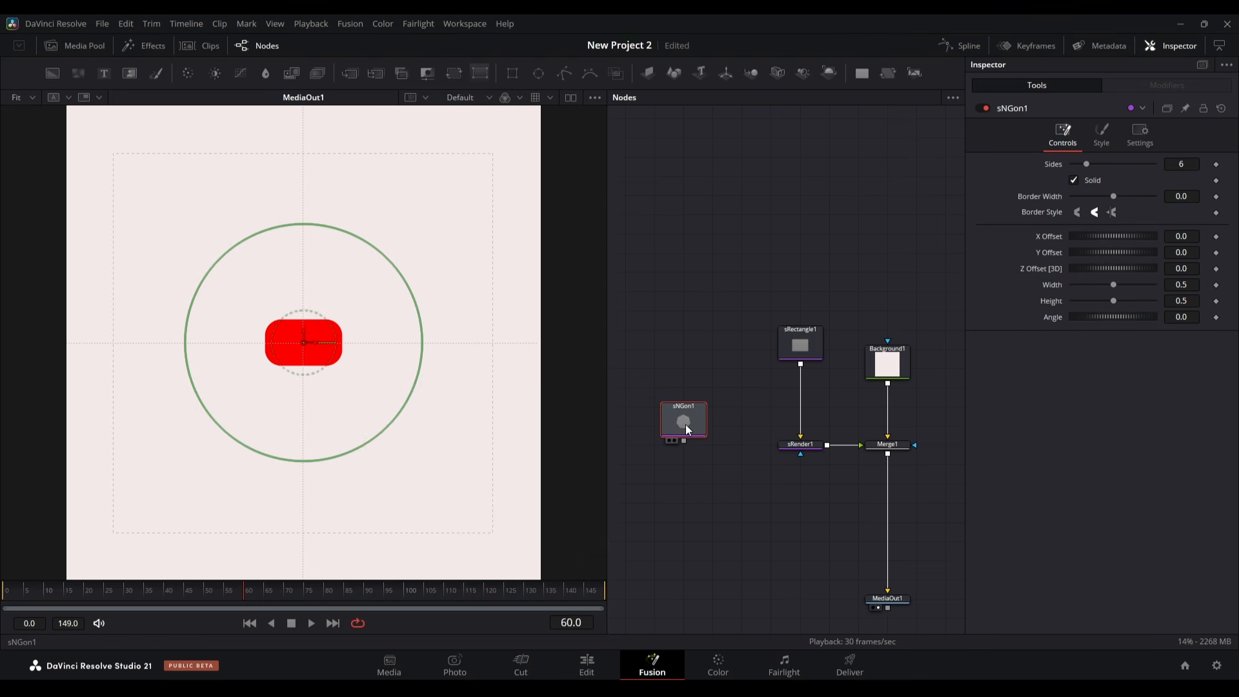
{"action": "left_click_drag", "start_coordinate": [721, 419], "coordinate": [803, 364]}
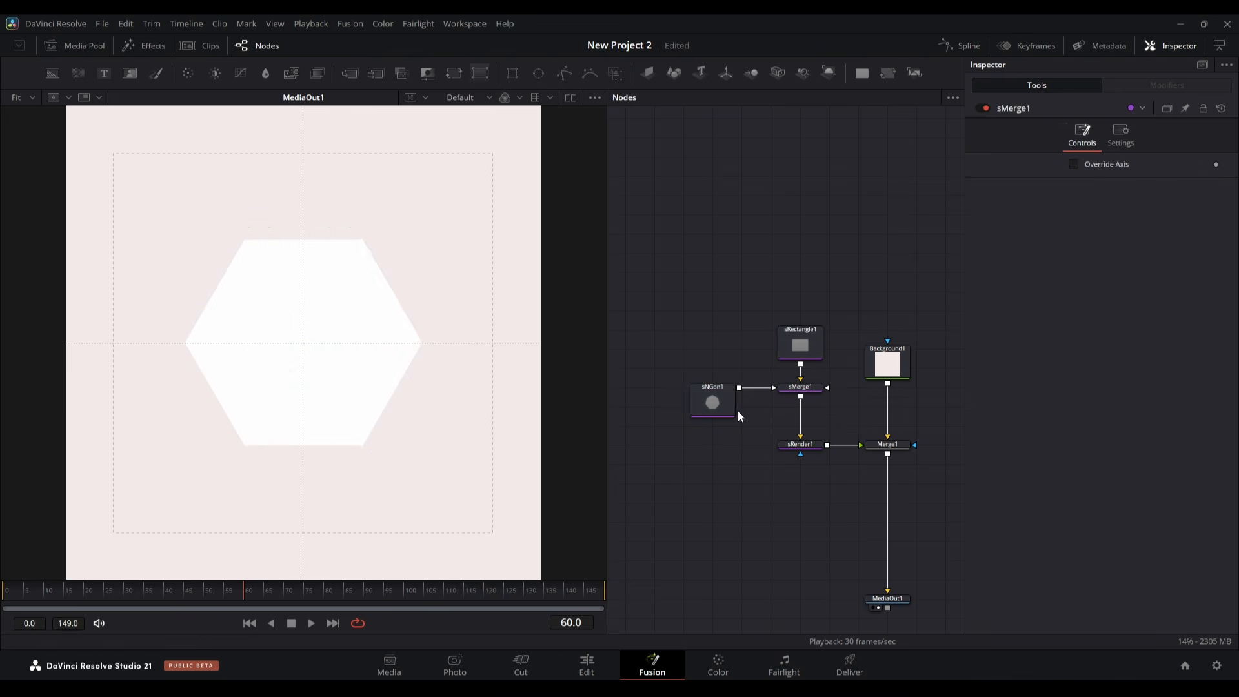
Set the sNGon to 3 sides to form the play triangle, and slightly narrow the red rectangle.
{"action": "left_click_drag", "start_coordinate": [1089, 167], "coordinate": [1073, 166]}
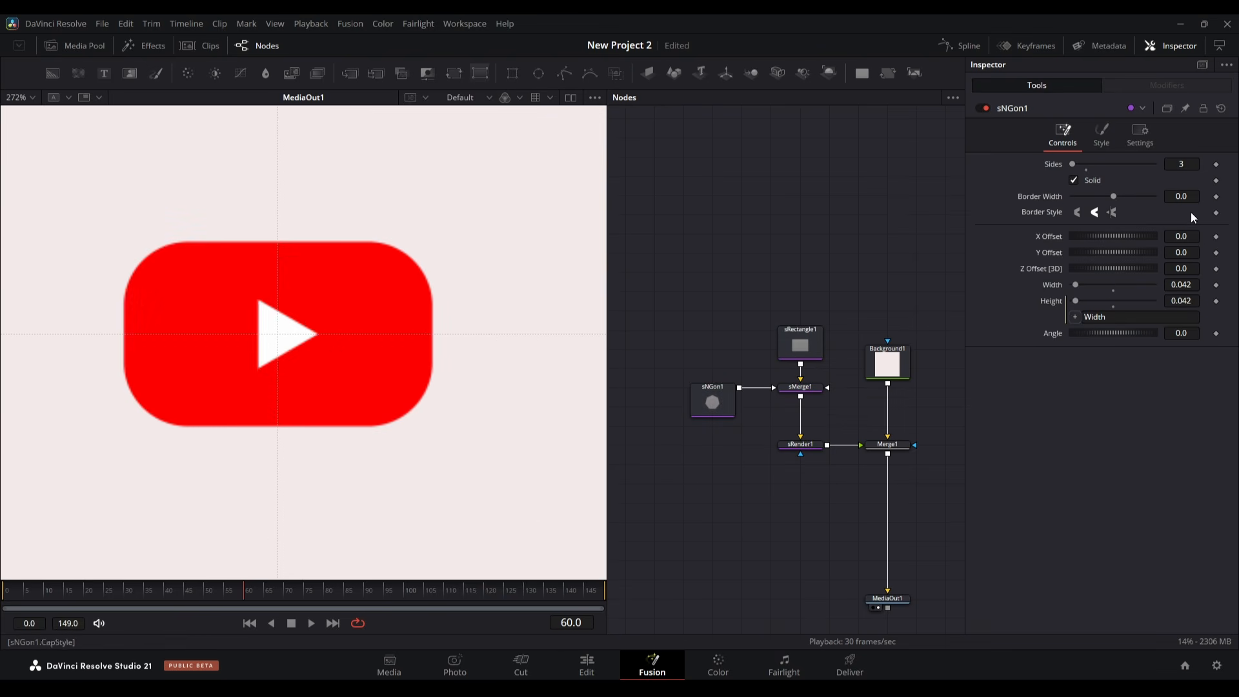
{"action": "key", "text": "ctrl+f"}
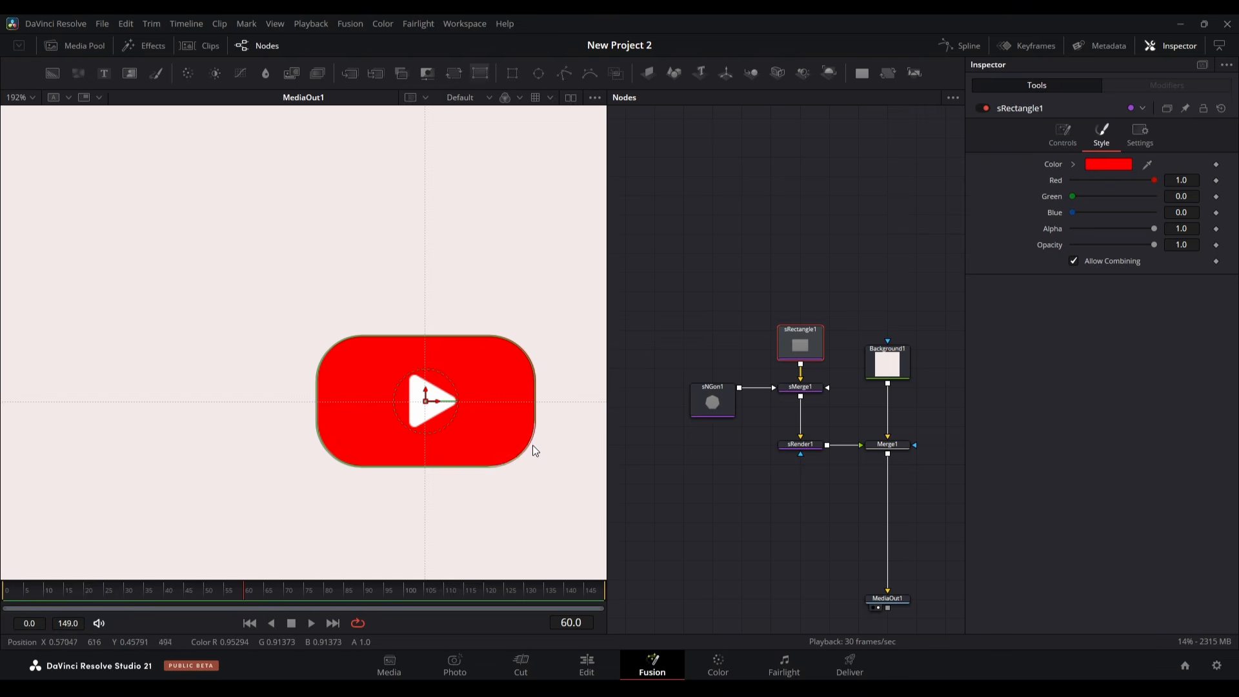
{"action": "left_click_drag", "start_coordinate": [536, 408], "coordinate": [528, 406]}
{"action": "left_click", "coordinate": [665, 476]}
{"action": "key", "text": "ctrl+f"}
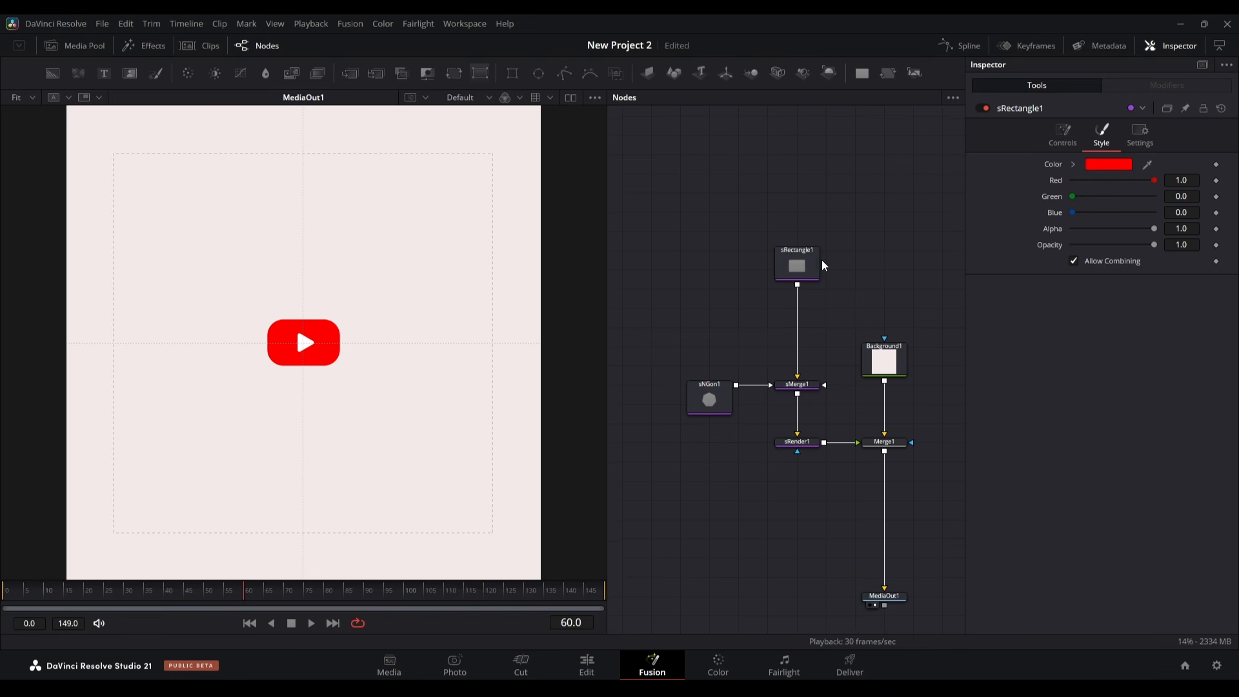
Insert an sTransform after the rectangle shape and modify its Y Offset with Anim Curves.
{"action": "left_click", "coordinate": [811, 261]}
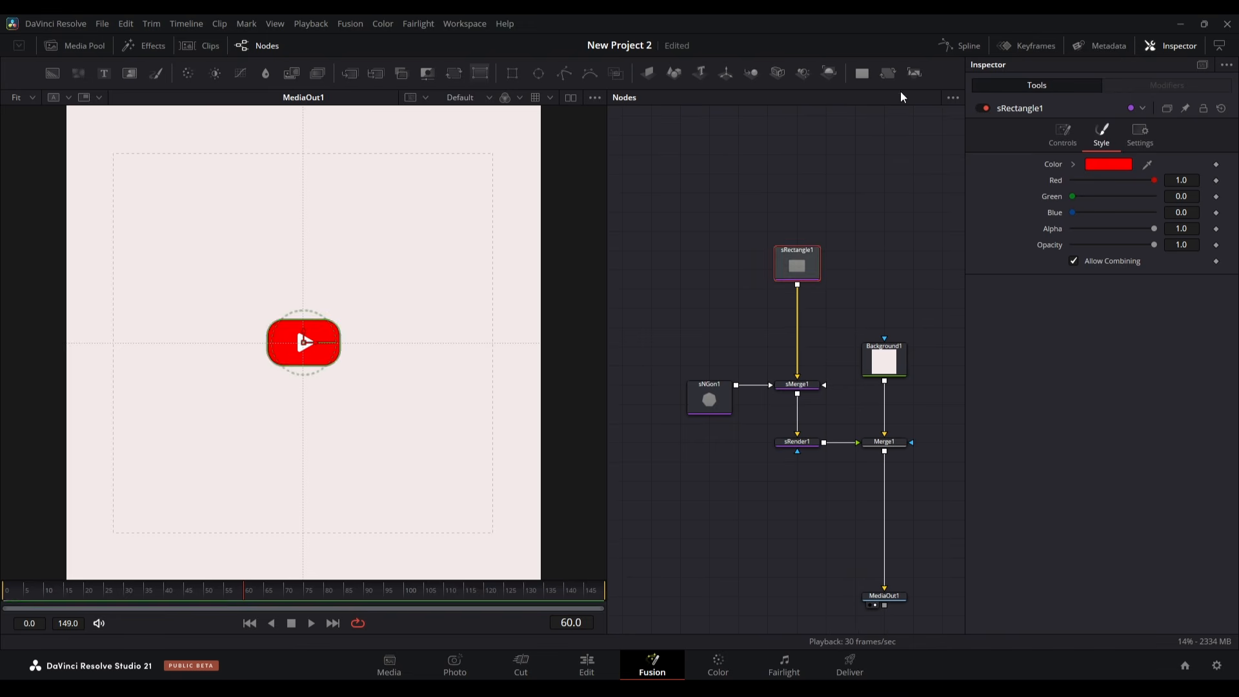
{"action": "left_click", "coordinate": [889, 75]}
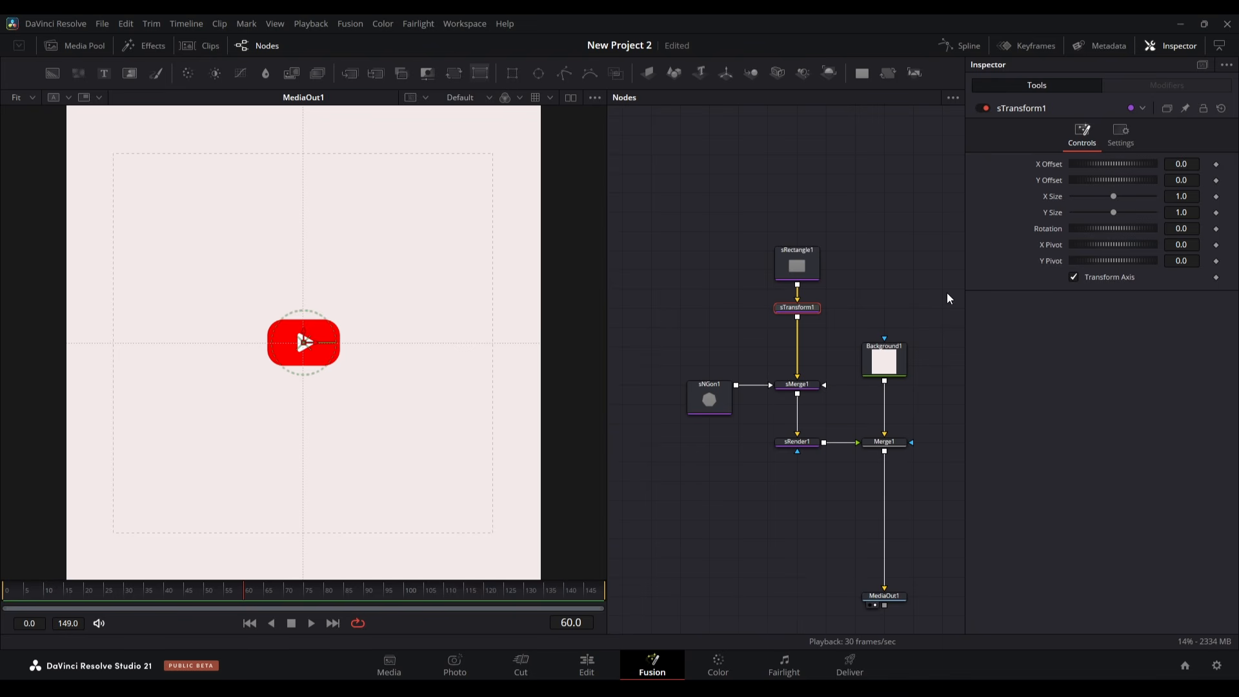
{"action": "right_click", "coordinate": [1041, 184]}
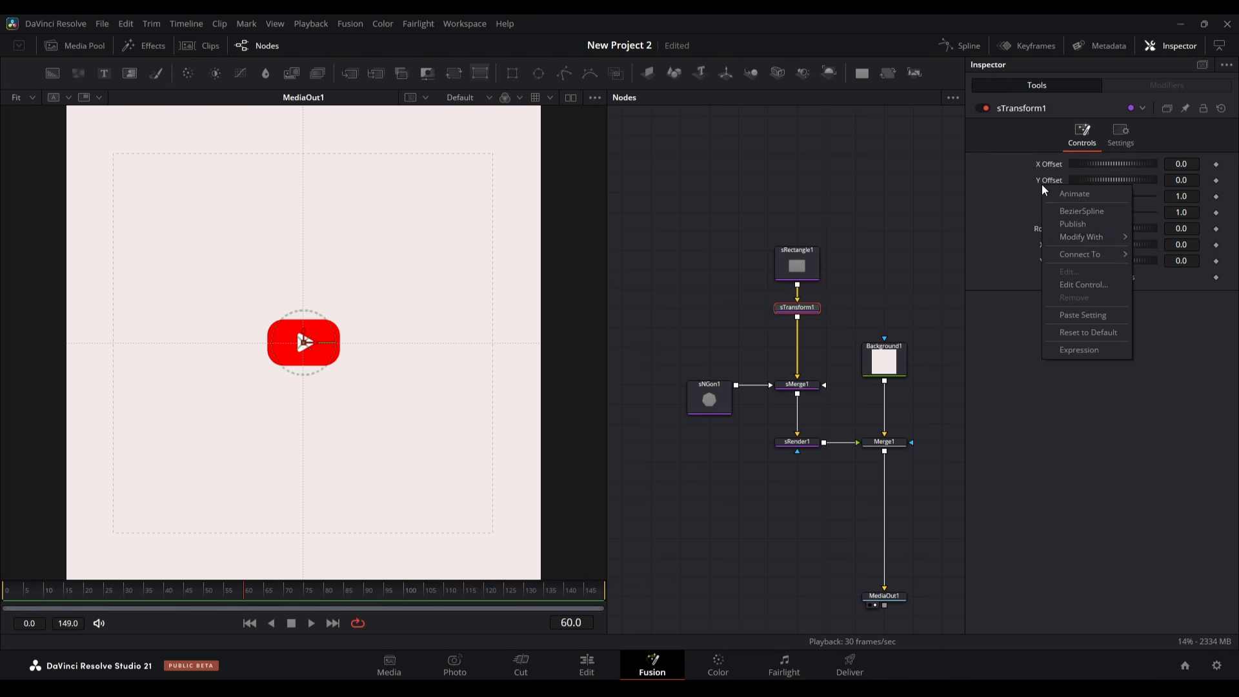
{"action": "mouse_move", "coordinate": [1070, 238]}
{"action": "left_click", "coordinate": [1000, 239]}
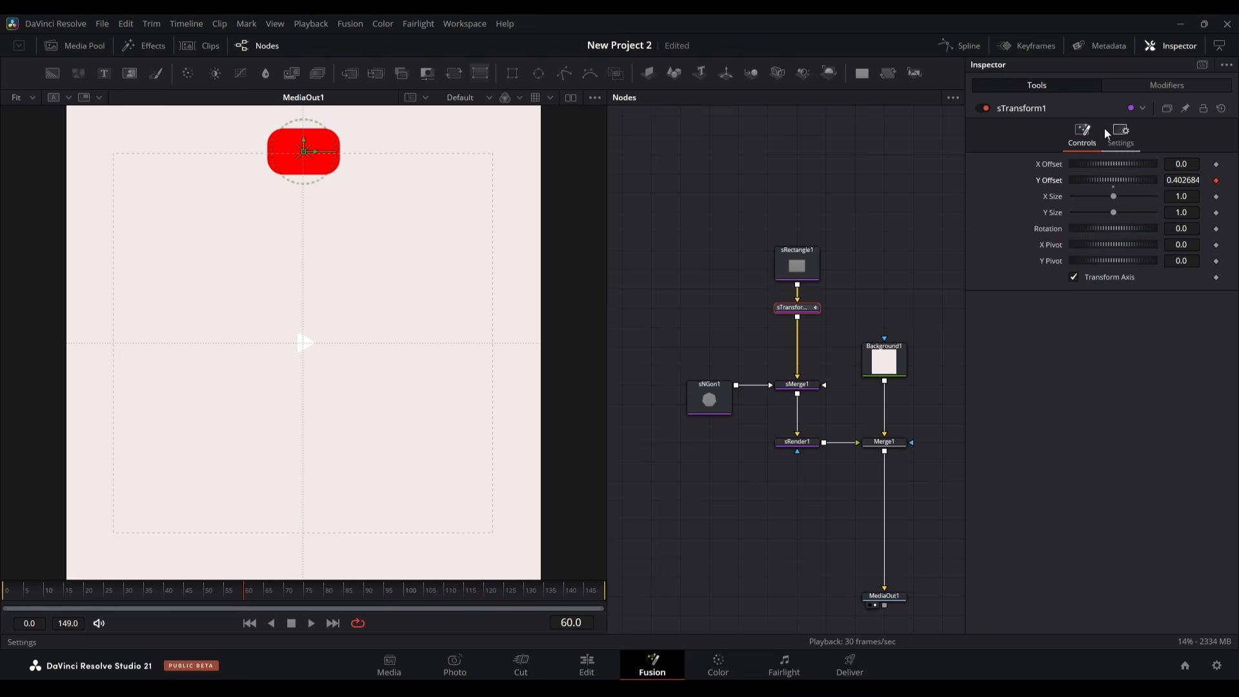
Set the Y Offset modifier's curve to Easing with Elastic as its Out type.
{"action": "left_click", "coordinate": [1140, 85]}
{"action": "left_click", "coordinate": [1128, 196]}
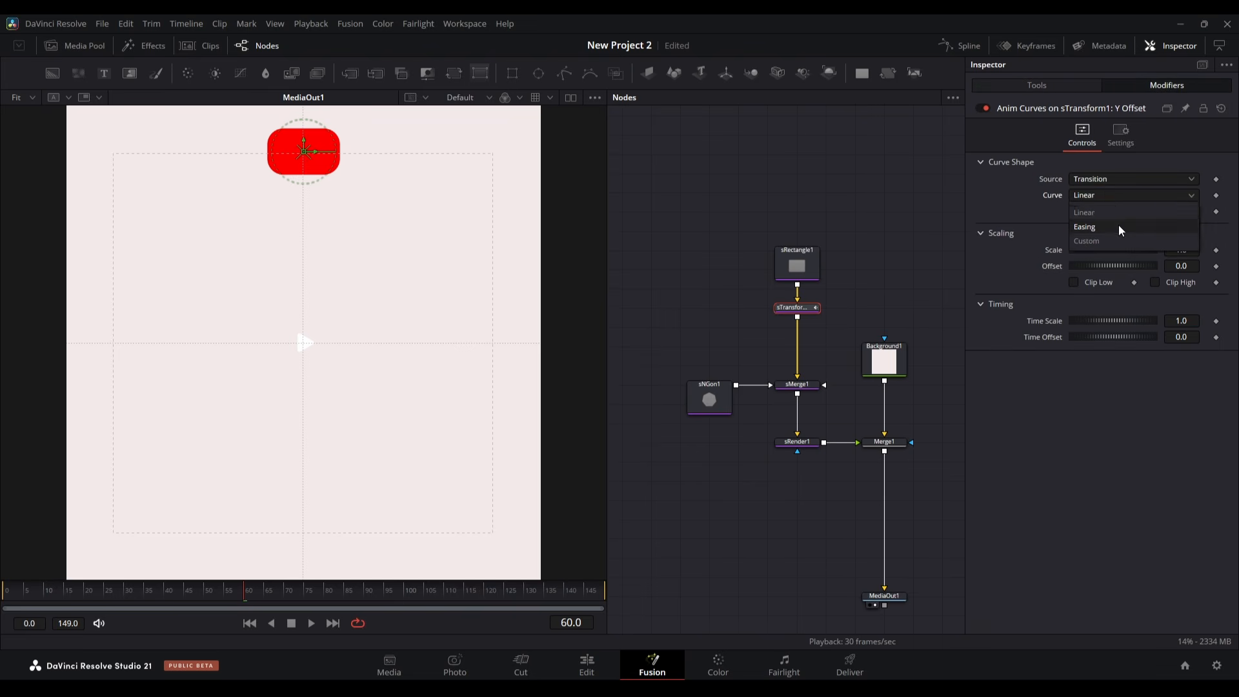
{"action": "left_click", "coordinate": [1118, 226]}
{"action": "left_click", "coordinate": [1159, 211]}
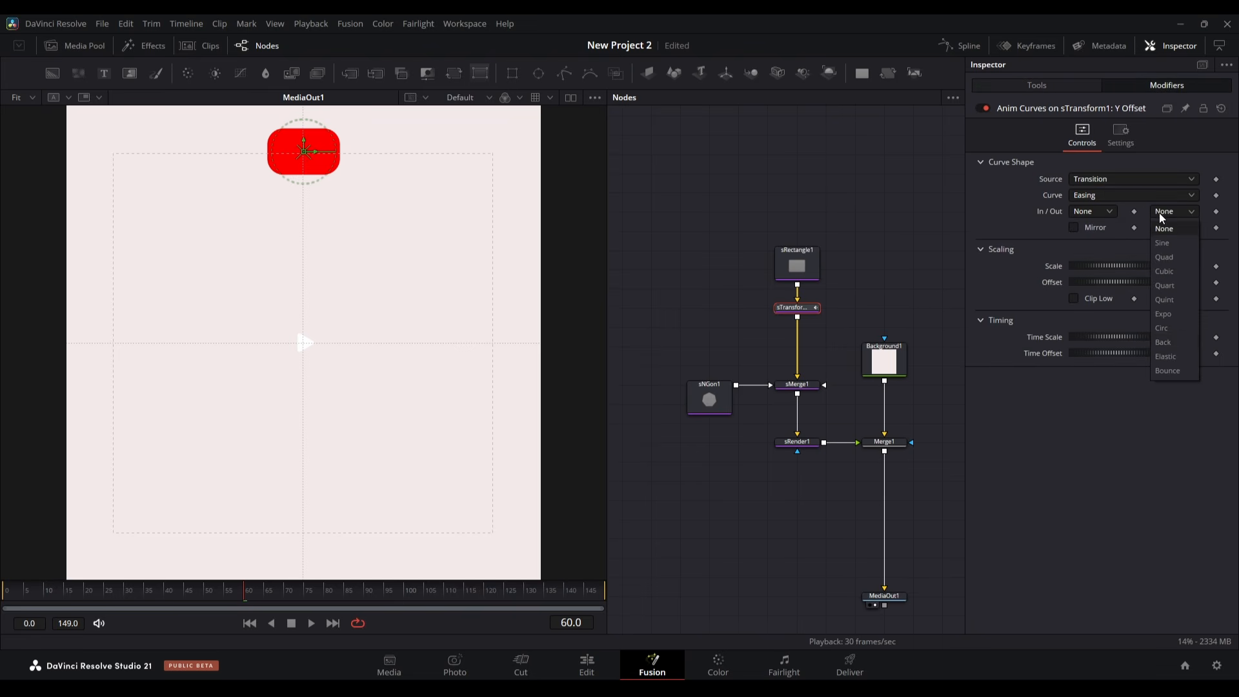
{"action": "left_click", "coordinate": [1166, 357]}
Examine the Y Offset animation curve in the Spline editor, fitted to the view.
{"action": "left_click", "coordinate": [961, 46]}
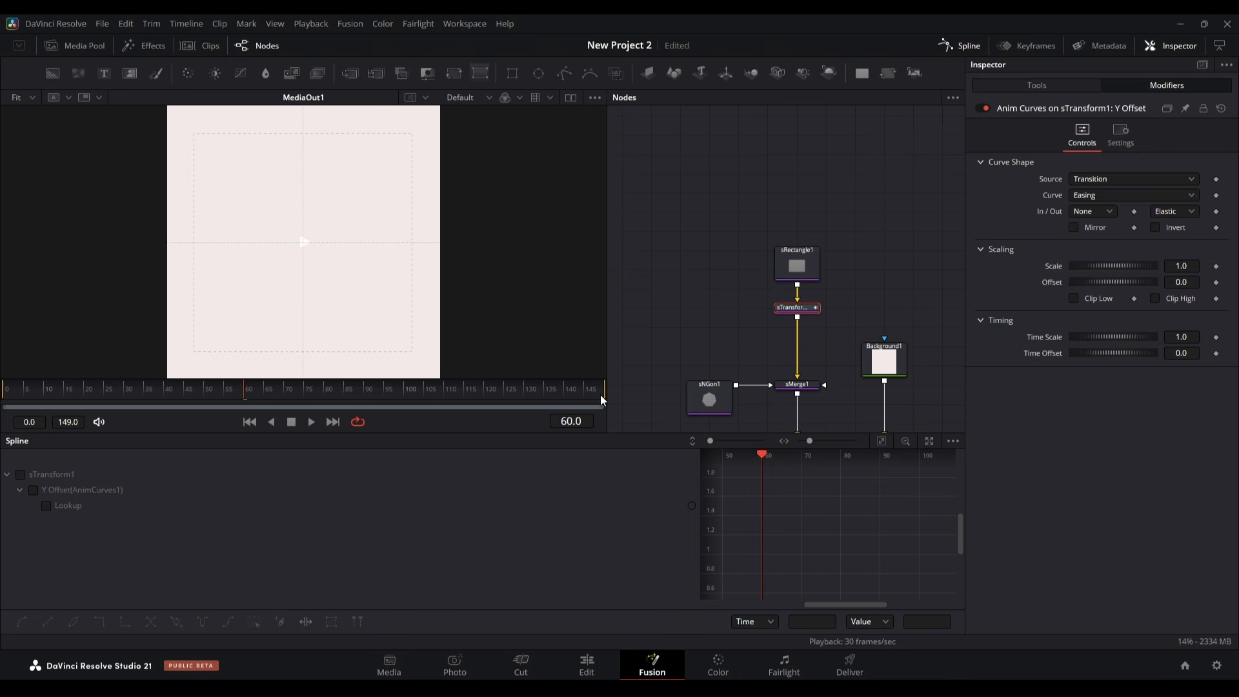
{"action": "left_click", "coordinate": [33, 490]}
{"action": "left_click", "coordinate": [882, 438]}
{"action": "scroll", "coordinate": [911, 556], "scroll_direction": "down", "scroll_amount": 3}
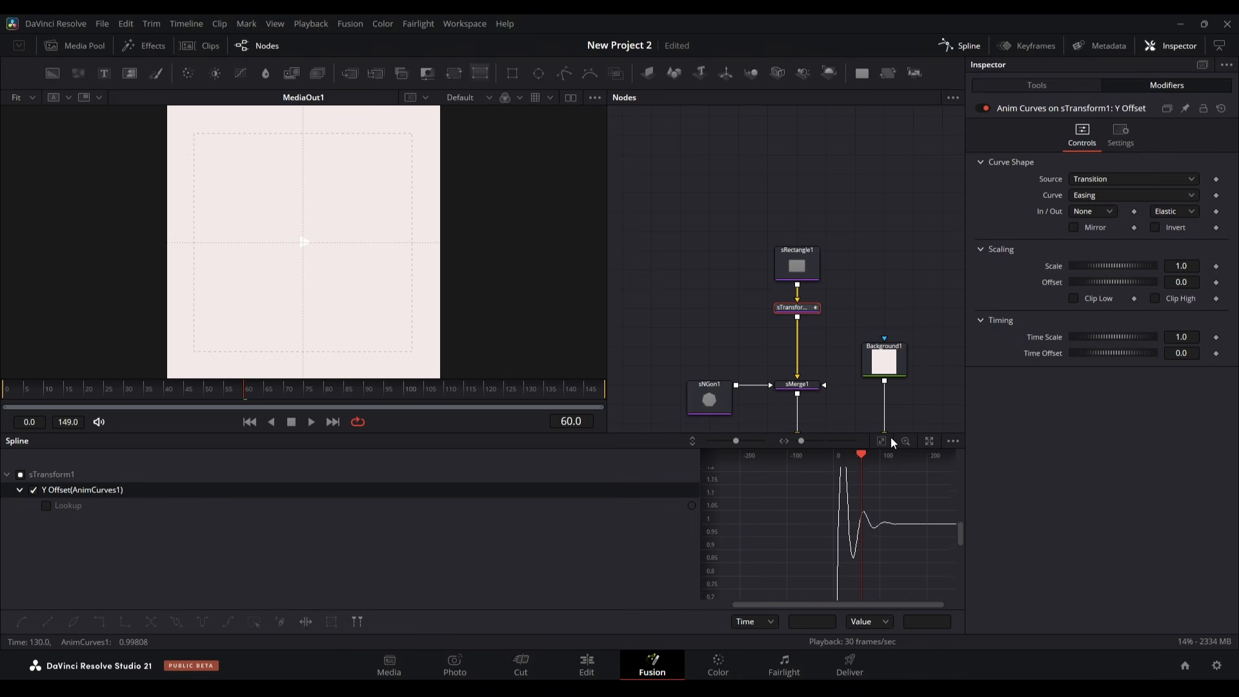
{"action": "left_click", "coordinate": [883, 438]}
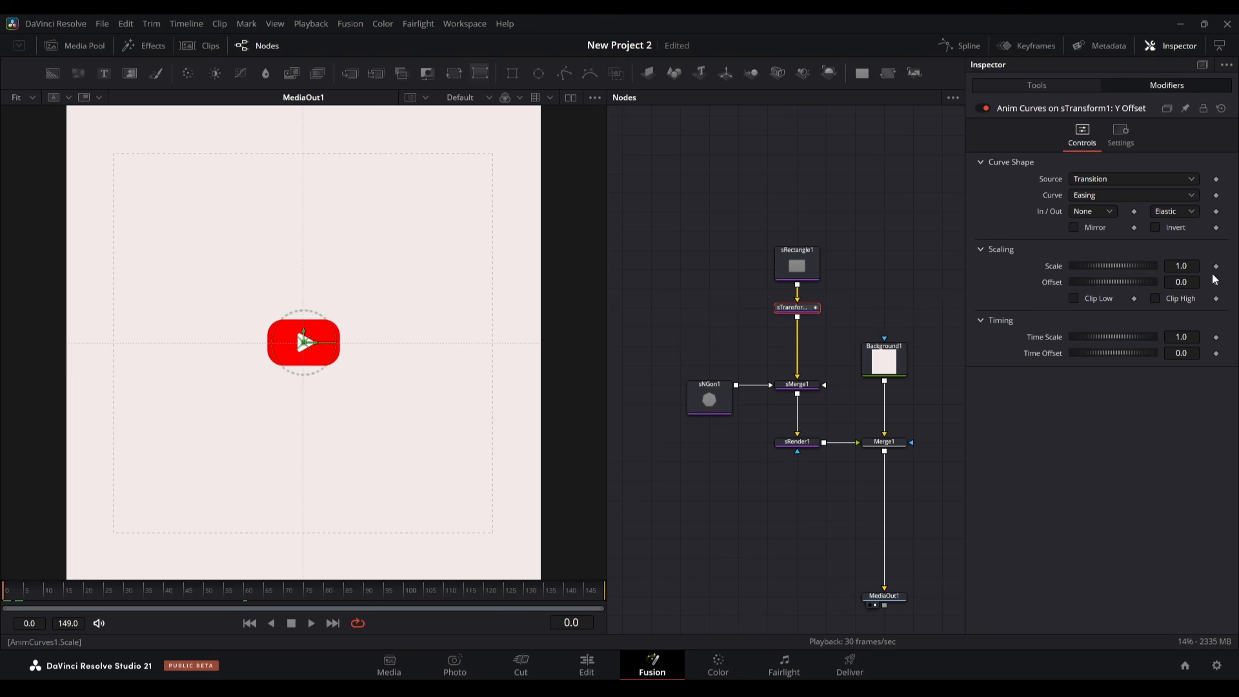
Set the Y Offset modifier's Scale to -0.088, Offset to 0.085 and Time Scale to 3.796, and preview the motion.
{"action": "mouse_move", "coordinate": [1182, 282]}
{"action": "left_mouse_down"}
{"action": "mouse_move", "coordinate": [1220, 282]}
{"action": "mouse_move", "coordinate": [1175, 266]}
{"action": "left_mouse_up"}
{"action": "left_click", "coordinate": [602, 590]}
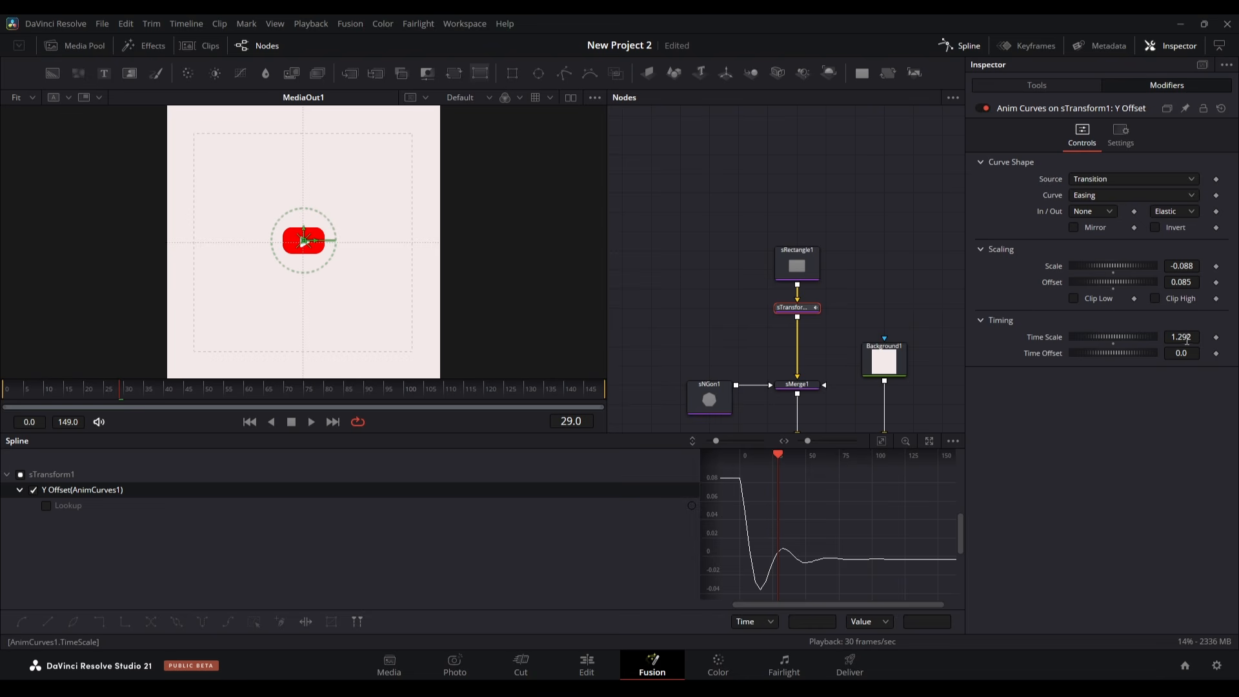
{"action": "left_click_drag", "start_coordinate": [1185, 339], "coordinate": [1213, 339]}
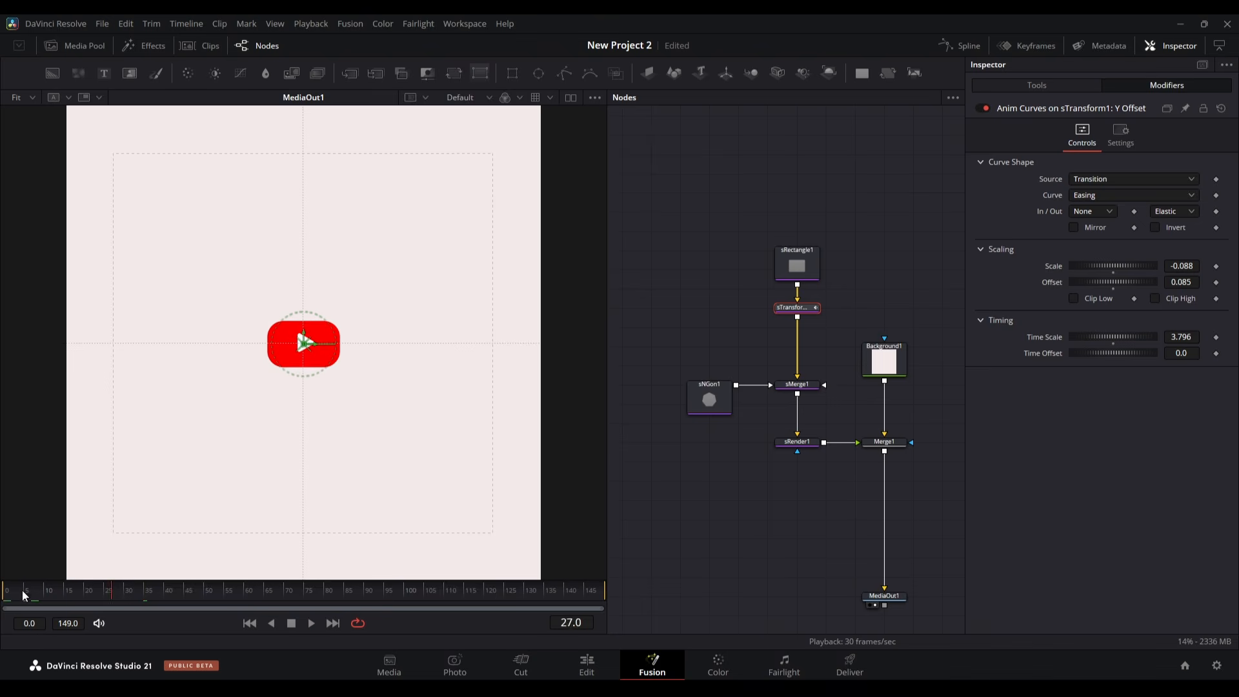
{"action": "left_click", "coordinate": [5, 594]}
{"action": "left_click", "coordinate": [799, 471]}
{"action": "key", "text": "space"}
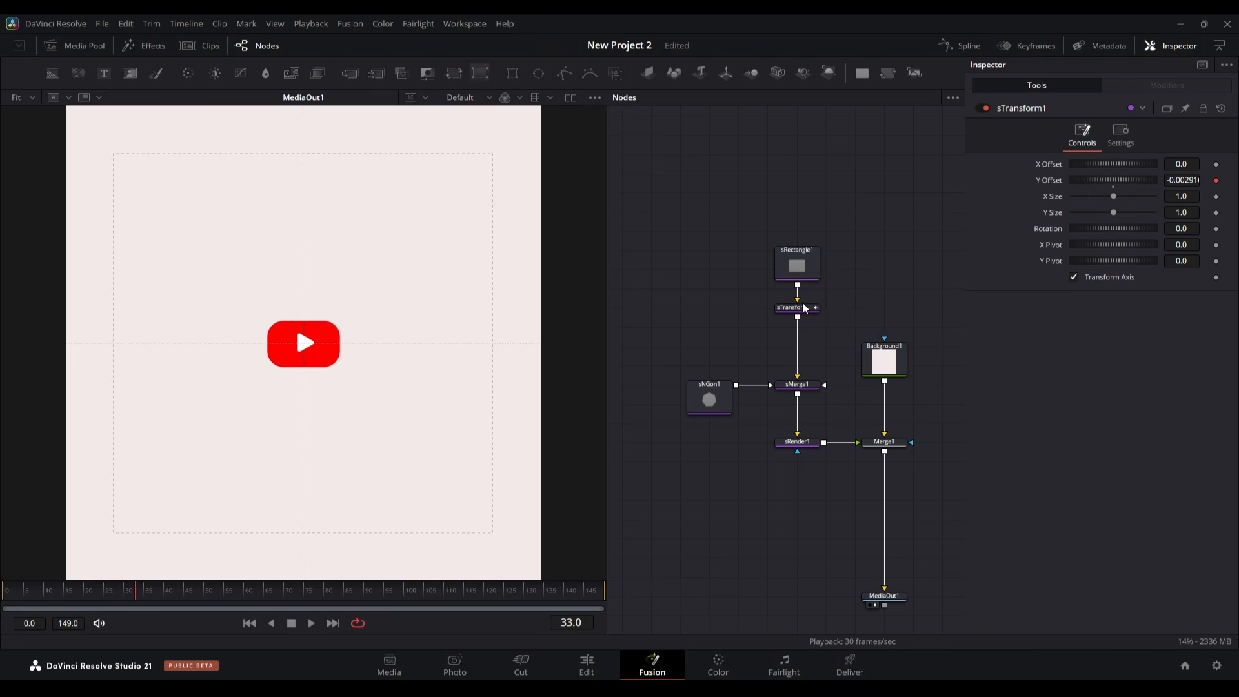
Copy the animated transform onto the triangle's branch below sNGon1 and play the combined animation from frame 0.
{"action": "left_click", "coordinate": [807, 308]}
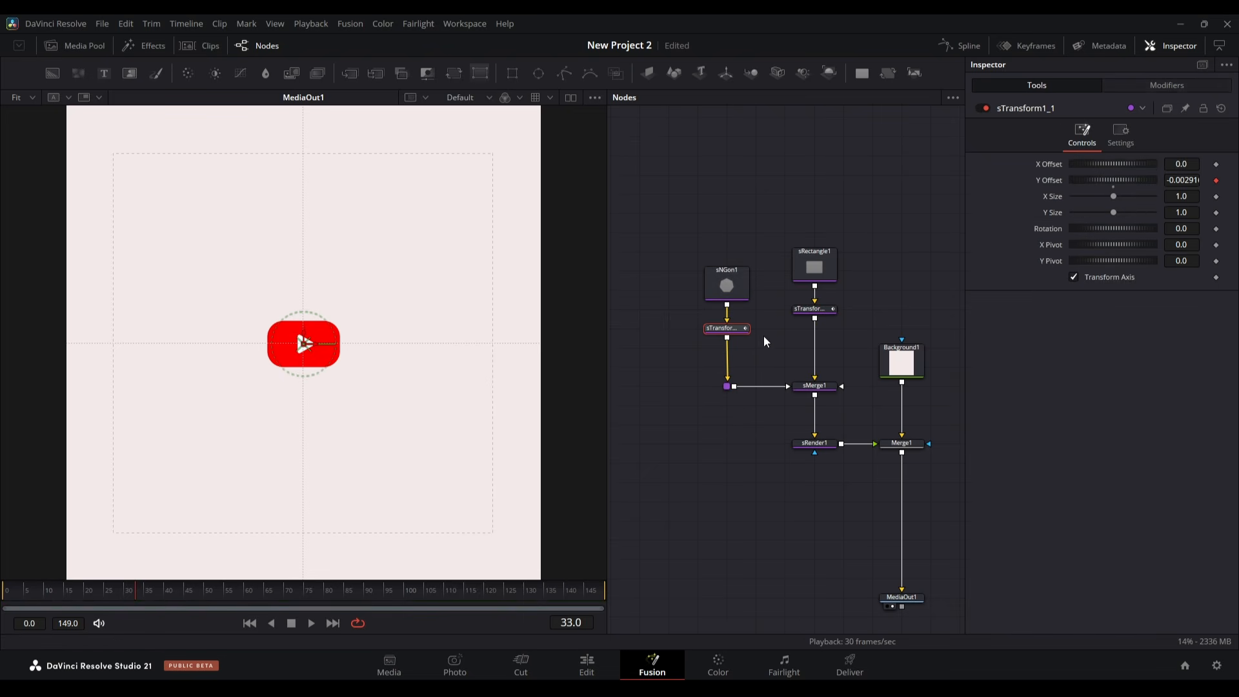
{"action": "left_click", "coordinate": [1167, 85]}
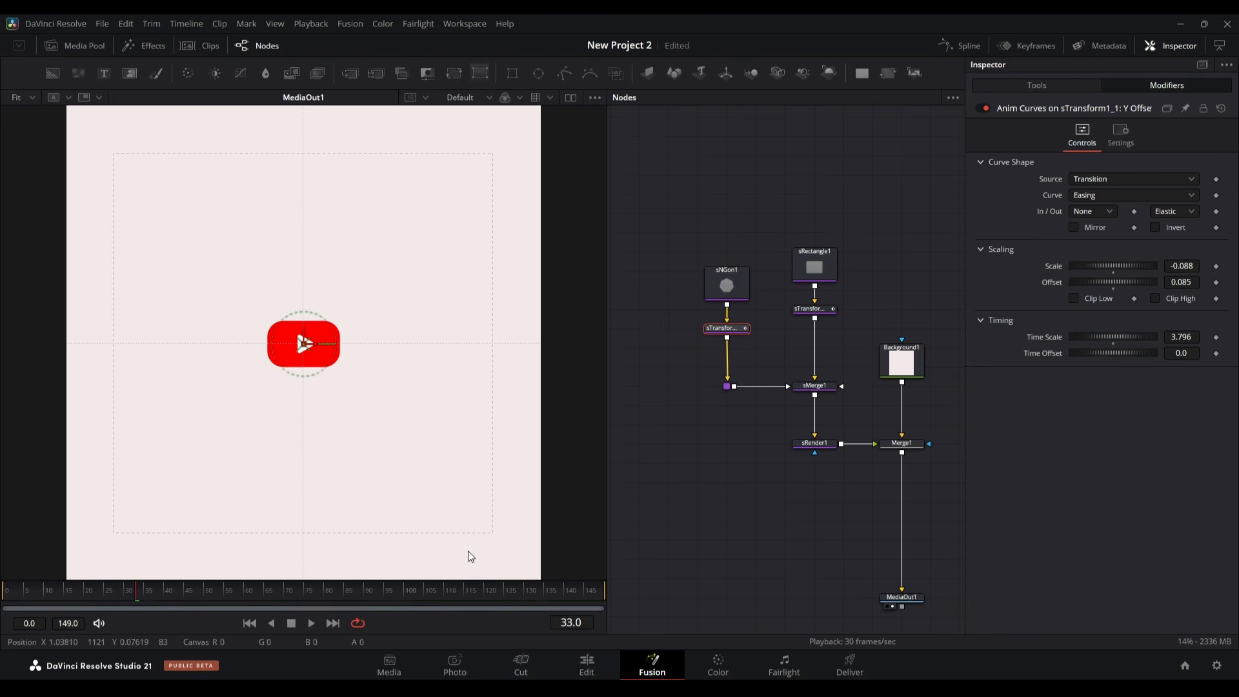
{"action": "left_click", "coordinate": [5, 594]}
{"action": "key", "text": "space"}
{"action": "key", "text": "space"}
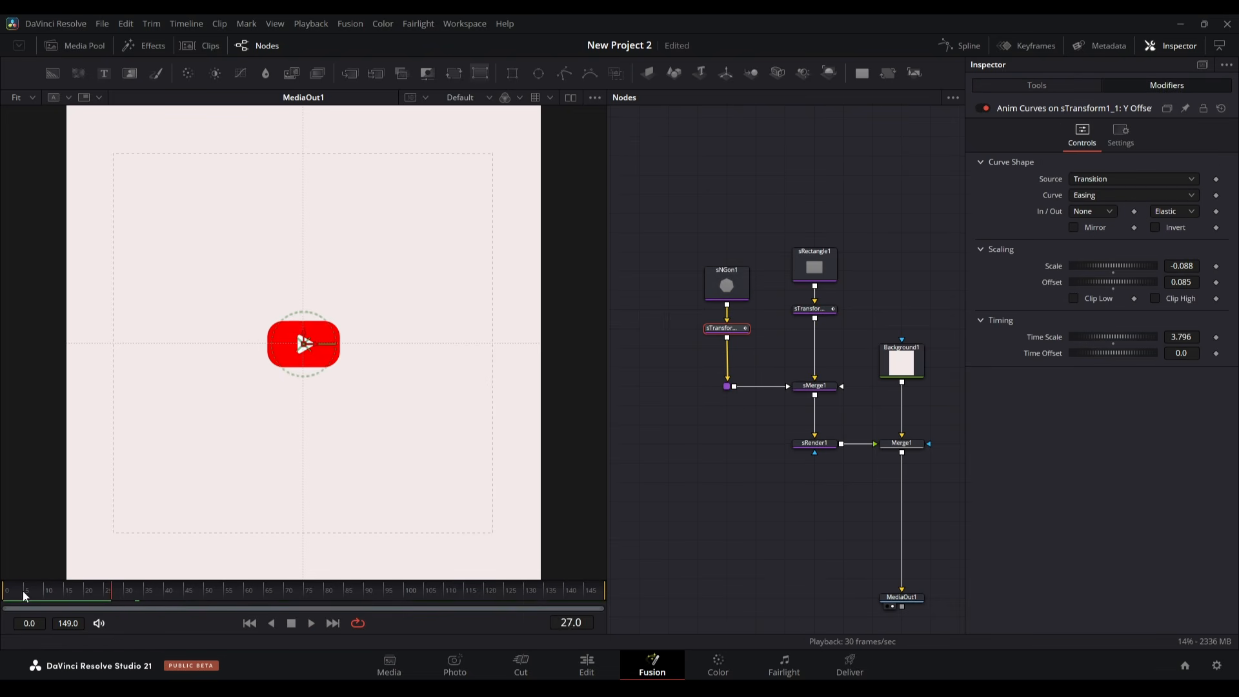
{"action": "left_click_drag", "start_coordinate": [23, 596], "coordinate": [2, 604]}
Lower the triangle animation's Offset to -0.045, raise its Scale so it moves opposite the rectangle, and preview it.
{"action": "left_click_drag", "start_coordinate": [1113, 282], "coordinate": [1084, 282]}
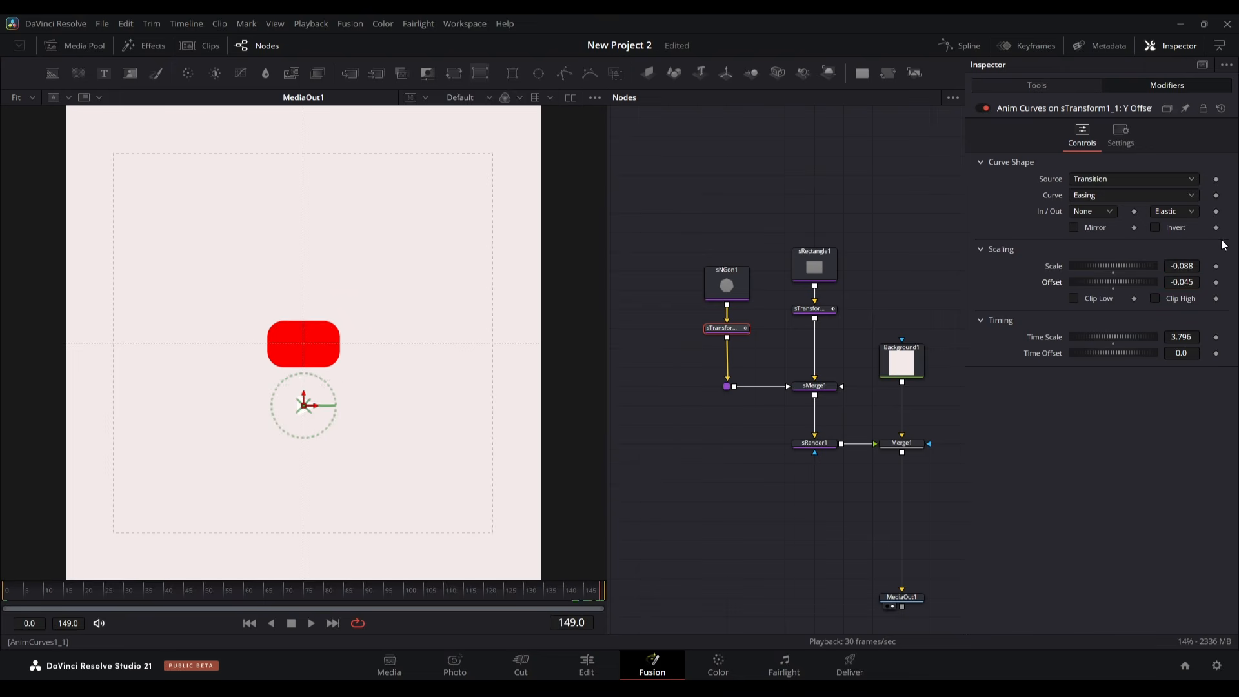
{"action": "left_click_drag", "start_coordinate": [1181, 266], "coordinate": [1226, 266]}
{"action": "key", "text": "space"}
{"action": "left_click", "coordinate": [753, 509]}
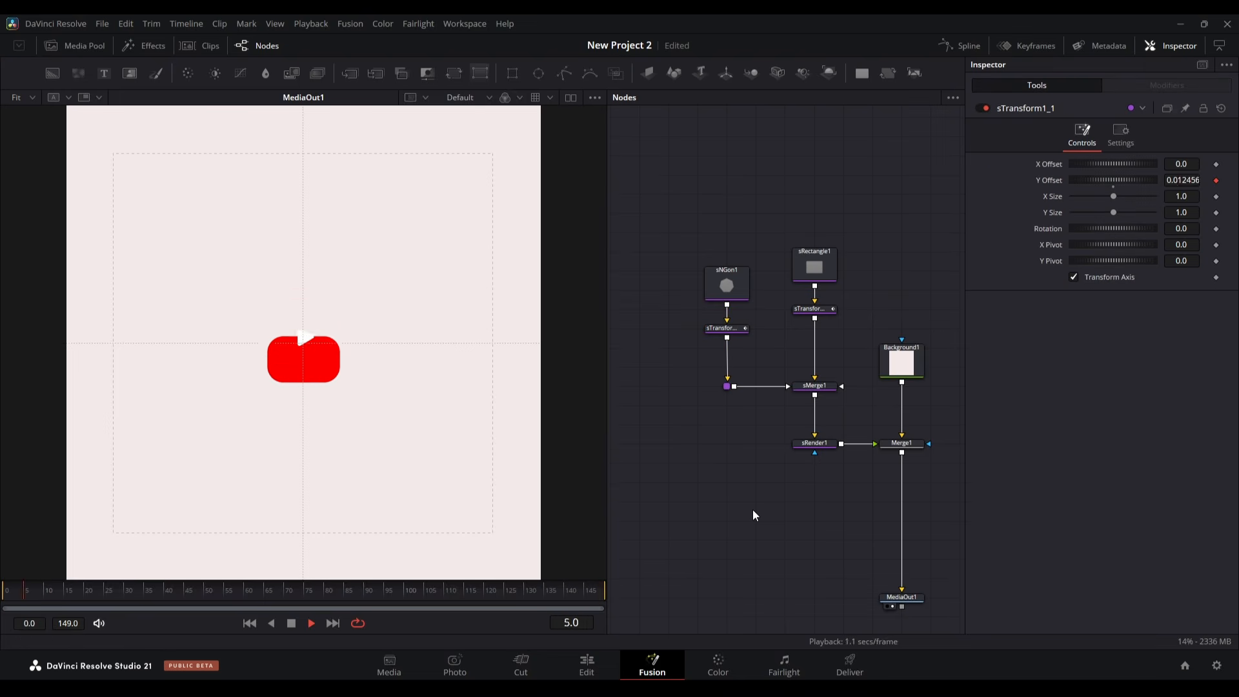
{"action": "left_click", "coordinate": [5, 594]}
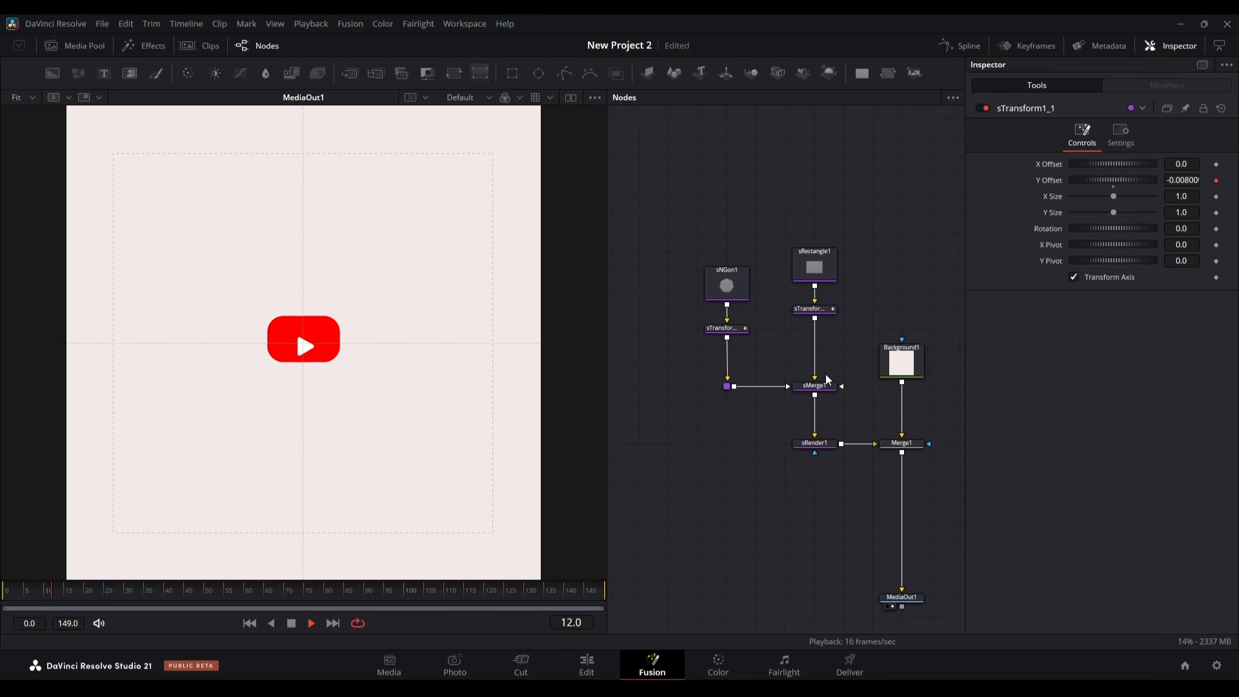
{"action": "key", "text": "space"}
Delete both animated transform nodes from the triangle and rectangle branches.
{"action": "left_click_drag", "start_coordinate": [769, 423], "coordinate": [763, 488]}
{"action": "left_click_drag", "start_coordinate": [680, 404], "coordinate": [715, 389]}
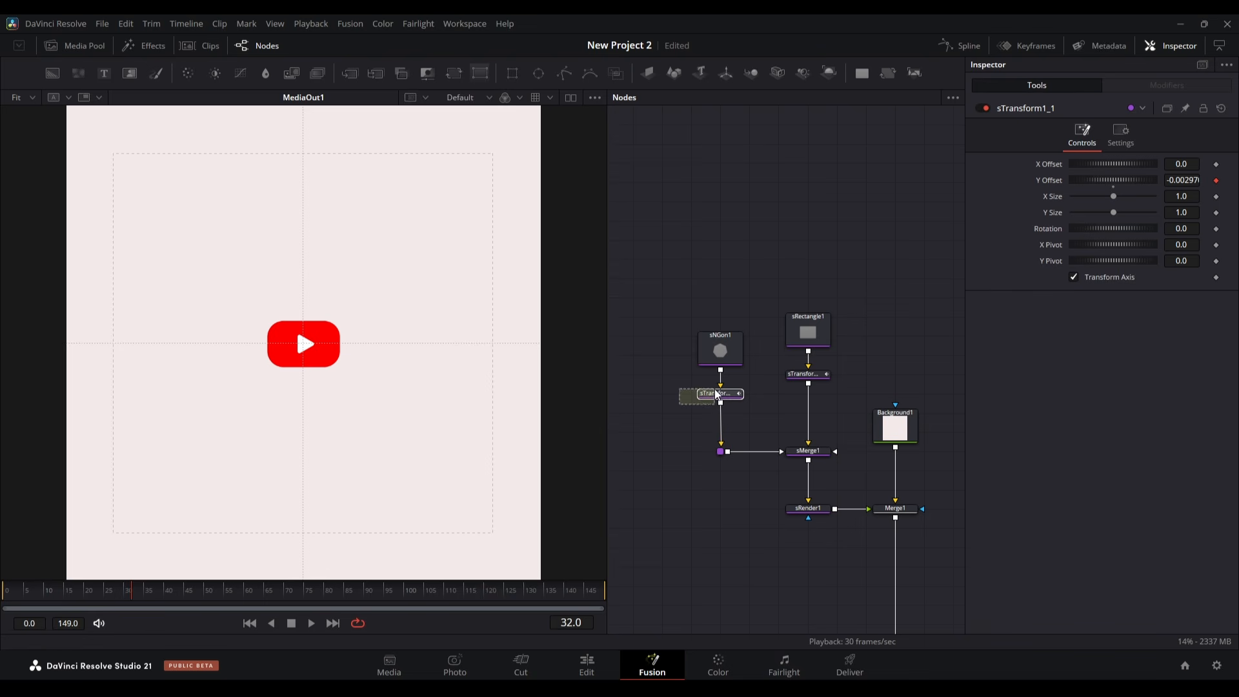
{"action": "left_click", "coordinate": [827, 378], "text": "ctrl"}
{"action": "key", "text": "Delete"}
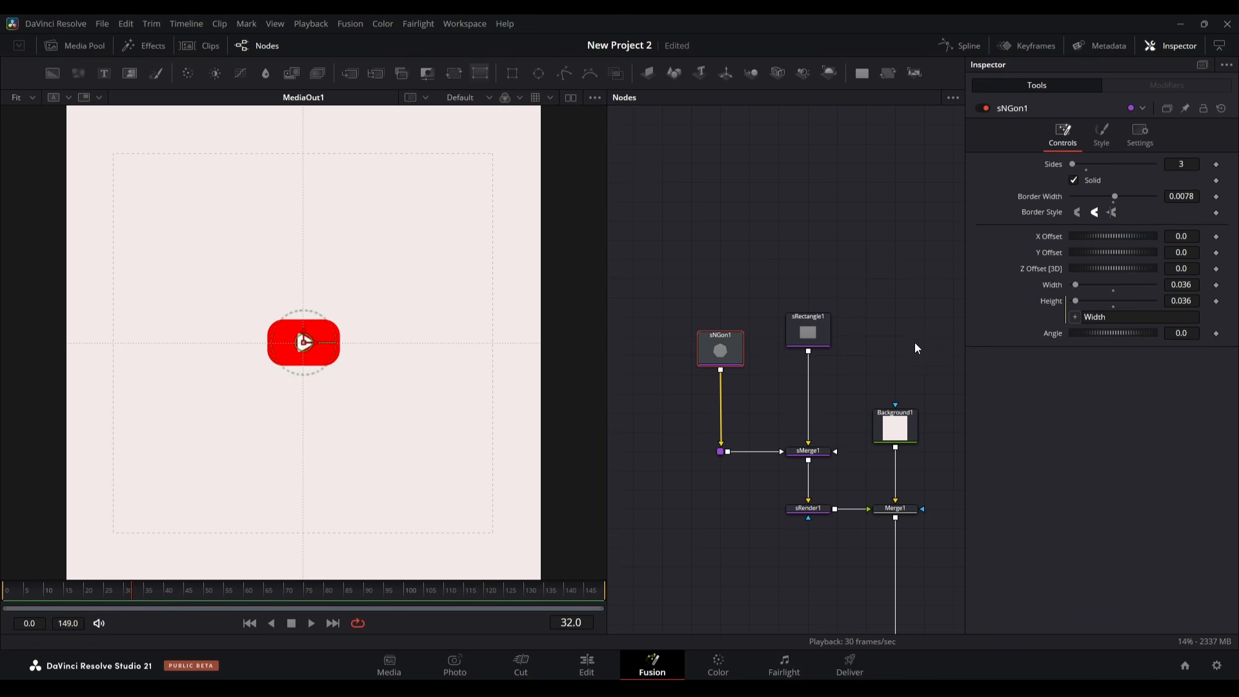
Switch to Rev EaseSpline and shape an elastic curve with Elastic 0.61, Decay X 0.35, Amplitude 0.96 and Decay Y 0.43.
{"action": "key", "text": "alt+Tab"}
{"action": "left_click", "coordinate": [602, 207]}
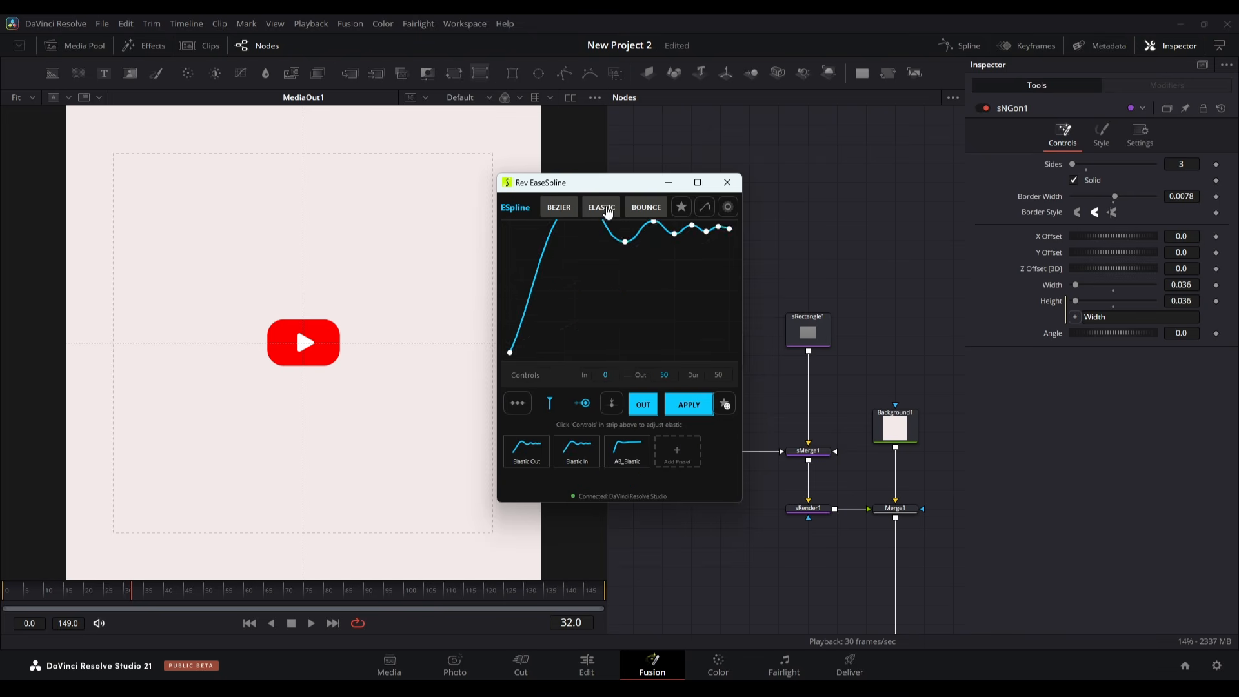
{"action": "left_click", "coordinate": [516, 376]}
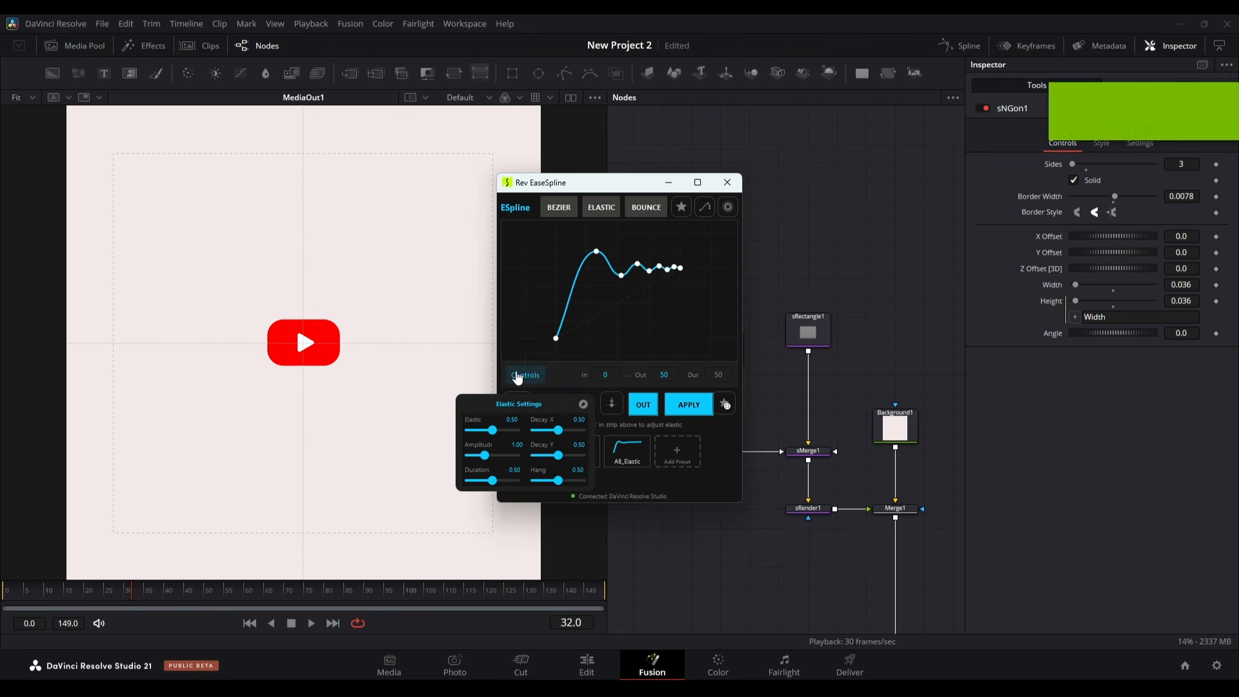
{"action": "left_click_drag", "start_coordinate": [493, 430], "coordinate": [485, 456]}
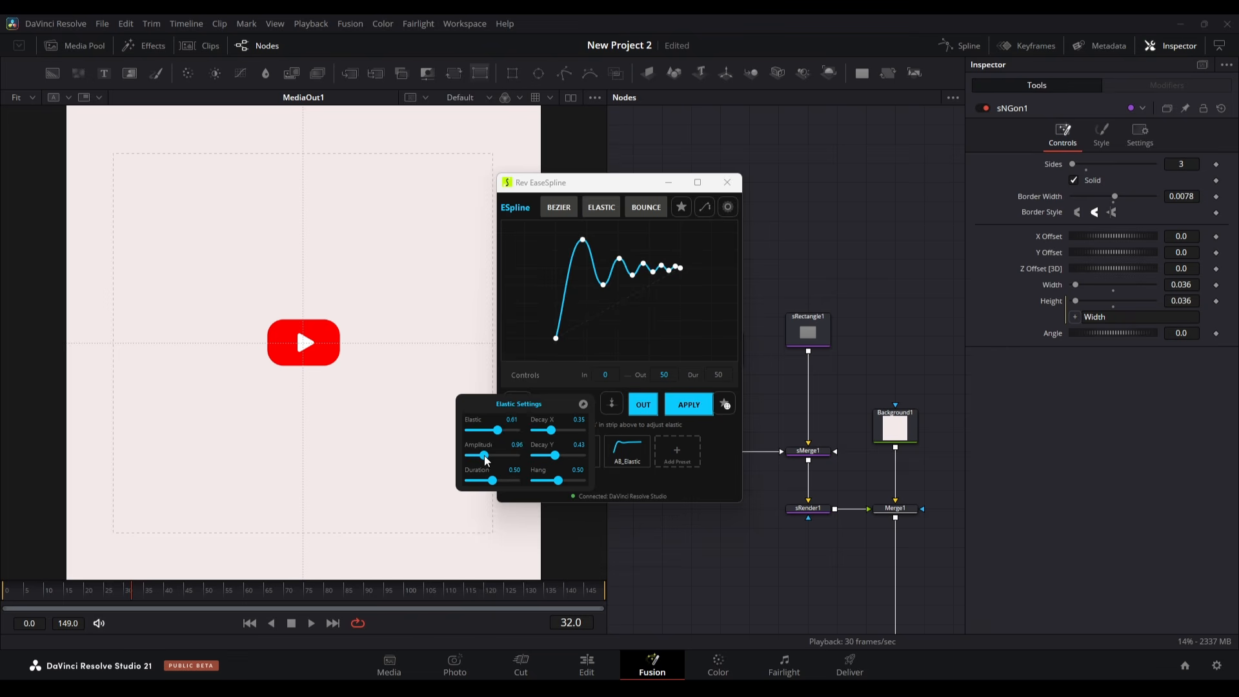
{"action": "left_click", "coordinate": [555, 342]}
Browse the preset library's folders, keep the one with the AB_ presets, and park the compacted elastic curve window below the transform settings.
{"action": "left_click_drag", "start_coordinate": [565, 306], "coordinate": [551, 269]}
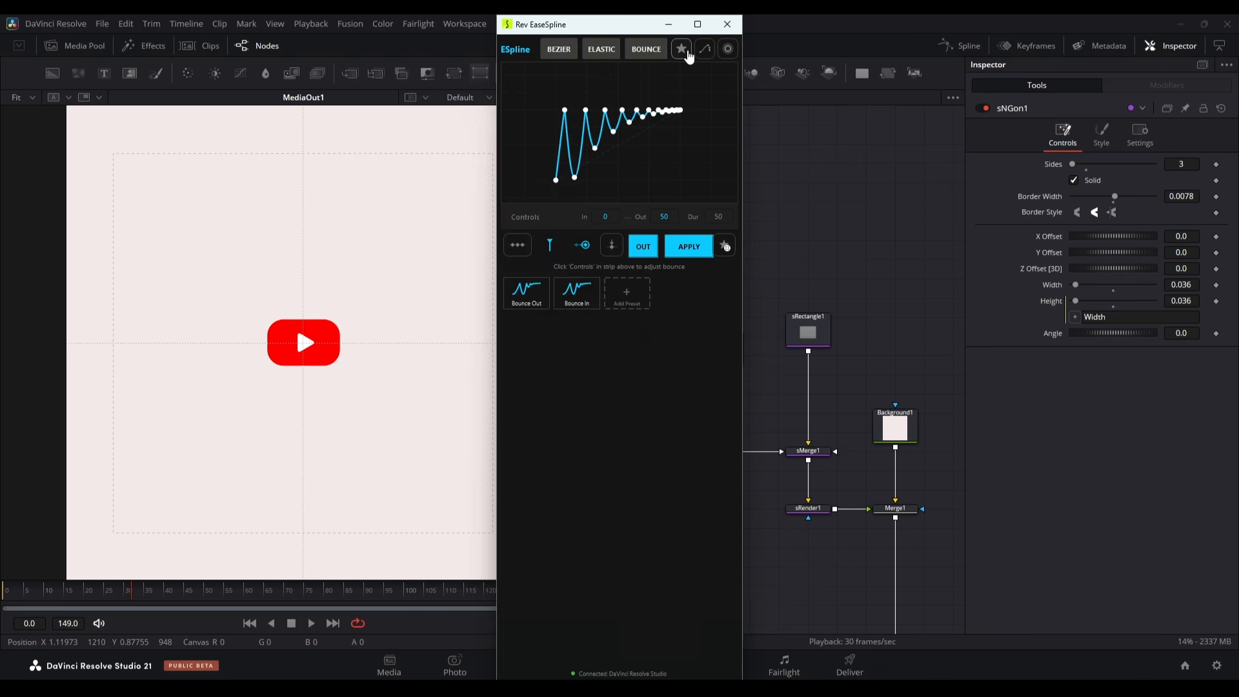
{"action": "left_click", "coordinate": [682, 50]}
{"action": "left_click_drag", "start_coordinate": [704, 293], "coordinate": [724, 618]}
{"action": "left_click", "coordinate": [517, 203]}
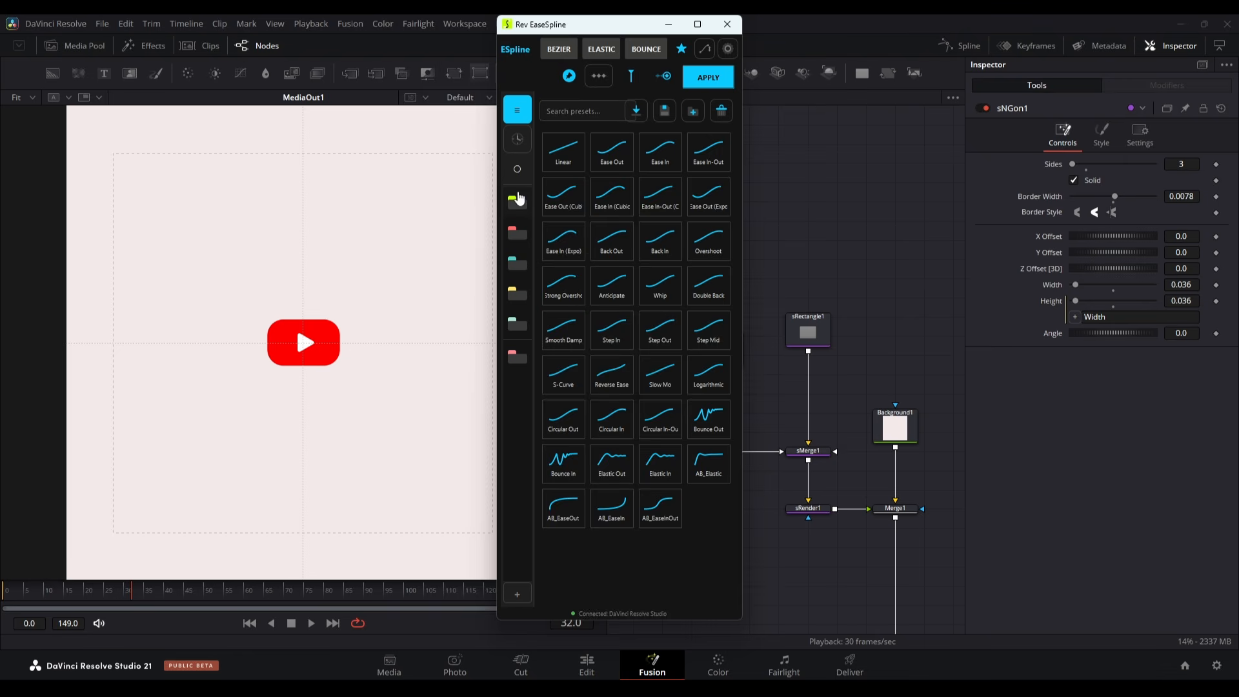
{"action": "left_click", "coordinate": [517, 294]}
{"action": "left_click", "coordinate": [521, 353]}
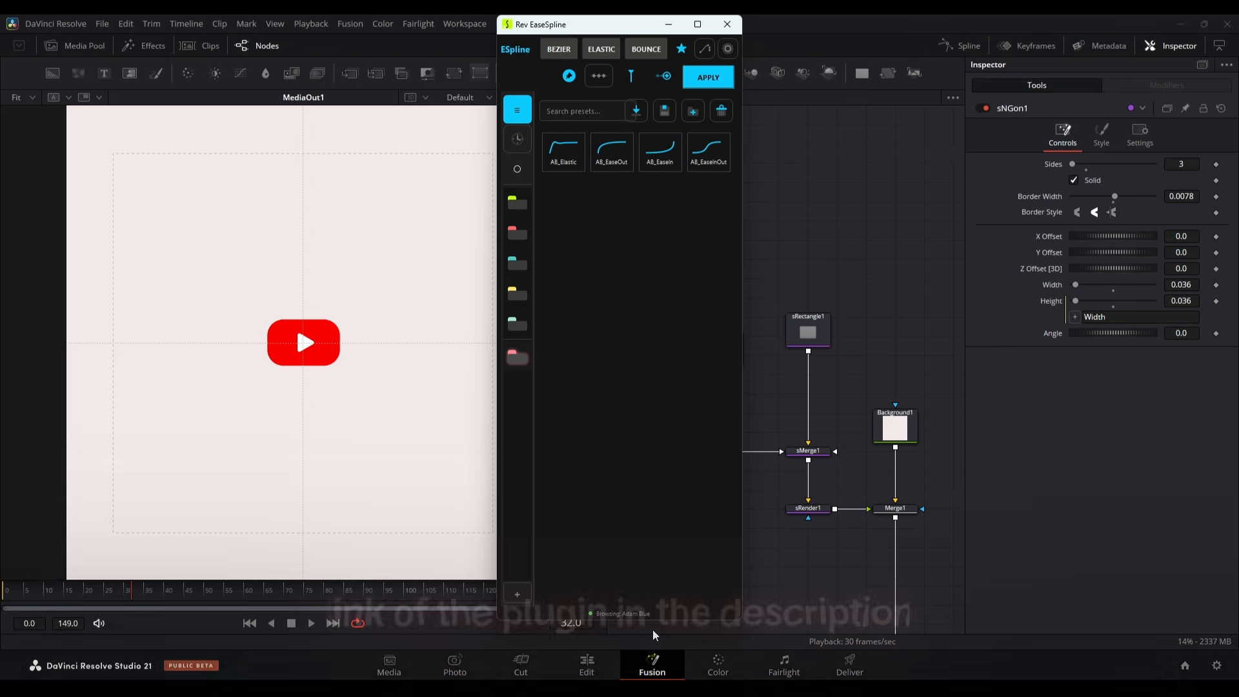
{"action": "left_click_drag", "start_coordinate": [655, 618], "coordinate": [671, 197]}
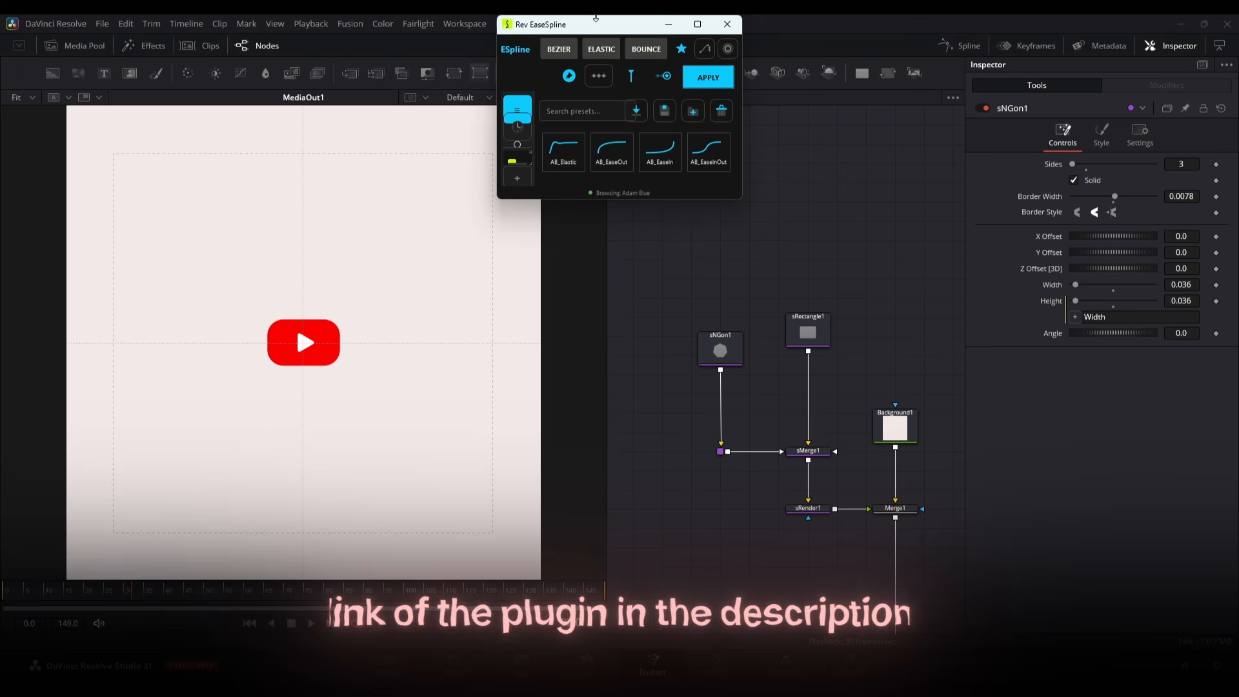
{"action": "left_click", "coordinate": [598, 50]}
{"action": "left_click_drag", "start_coordinate": [625, 35], "coordinate": [1087, 404]}
Add an sTransform after sRectangle1 and keyframe Y Offset 0.087 and X Size 0.41 at frame 0, with resting values at frame 35.
{"action": "left_click", "coordinate": [808, 330]}
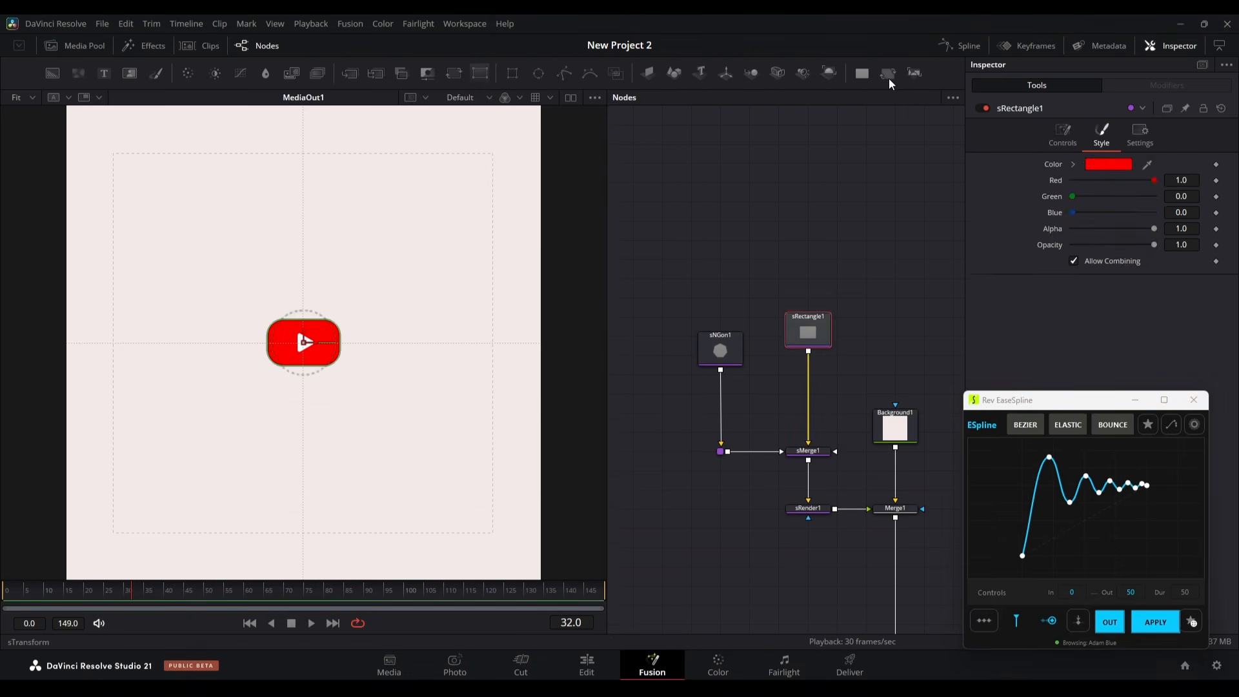
{"action": "left_click", "coordinate": [888, 73]}
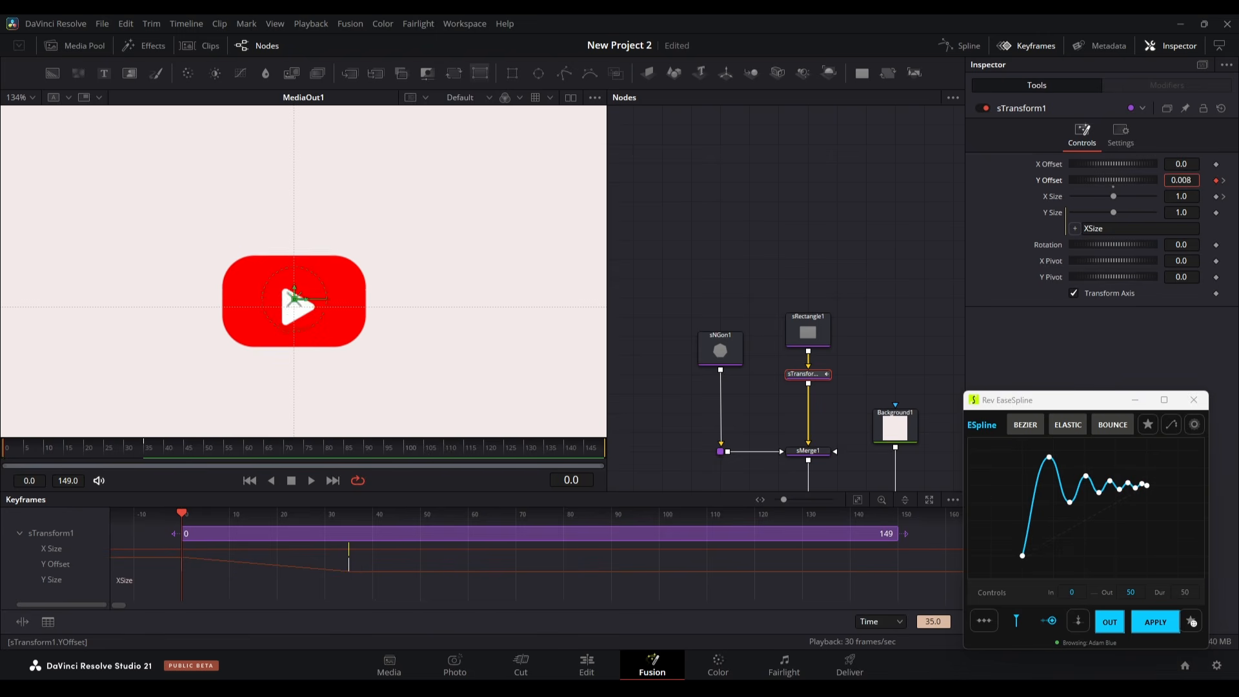
{"action": "left_click_drag", "start_coordinate": [1175, 180], "coordinate": [1088, 194]}
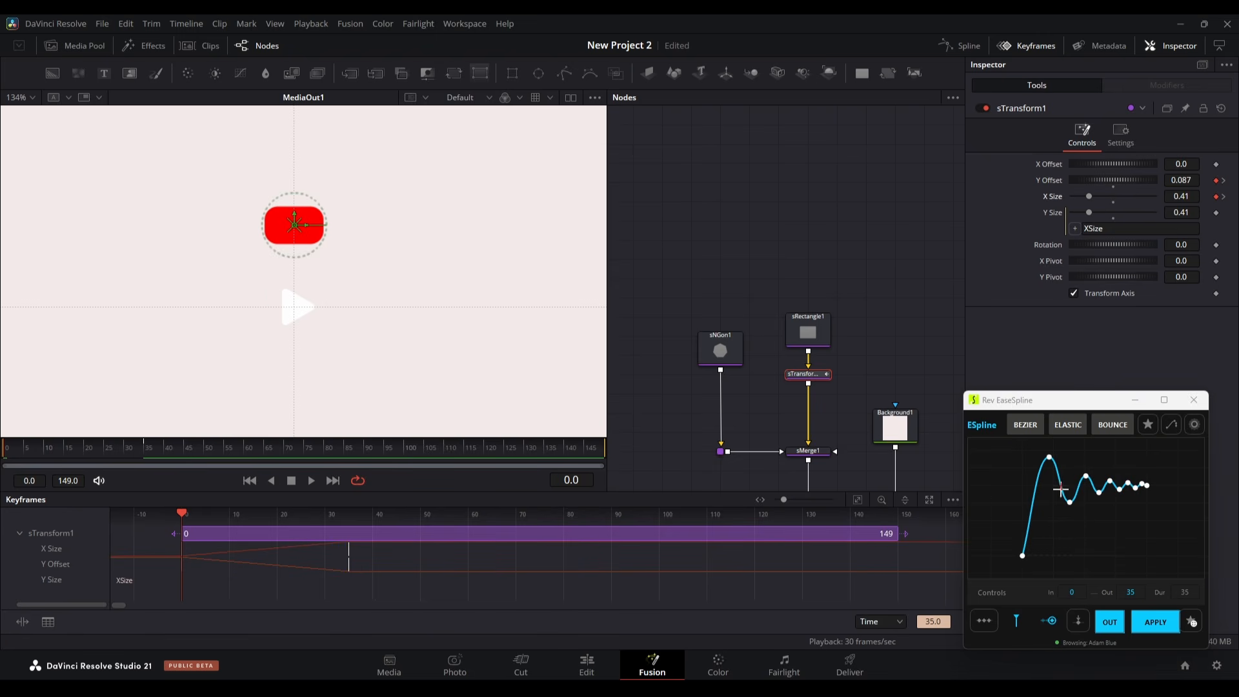
Apply the AB_Elastic preset to the rectangle transform's Y Offset and X Size keyframes and play the result.
{"action": "left_click", "coordinate": [1148, 426]}
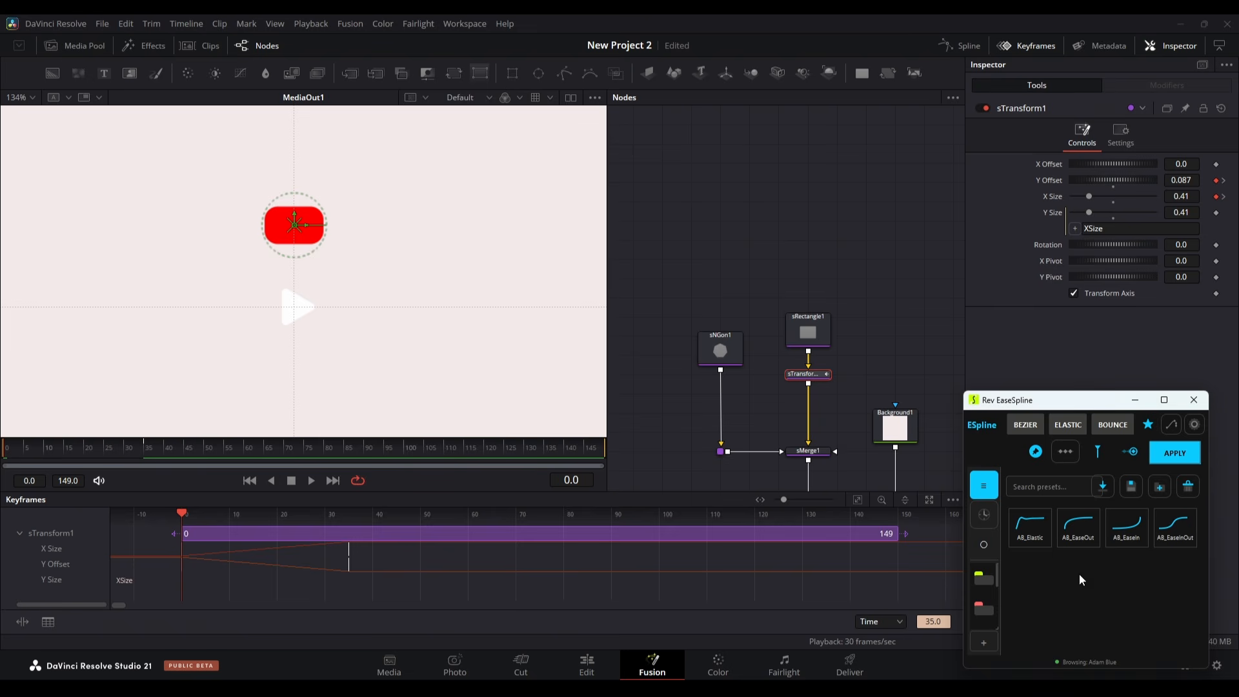
{"action": "left_click", "coordinate": [1133, 454]}
{"action": "left_click", "coordinate": [1158, 465]}
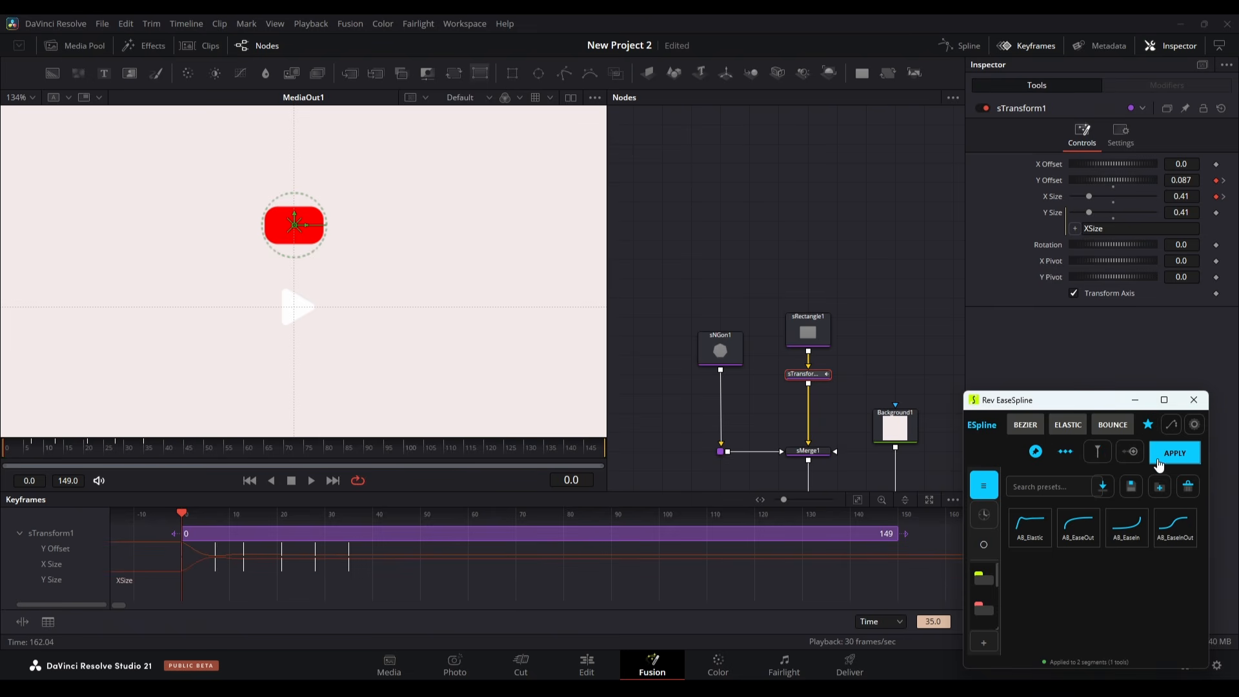
{"action": "key", "text": "space"}
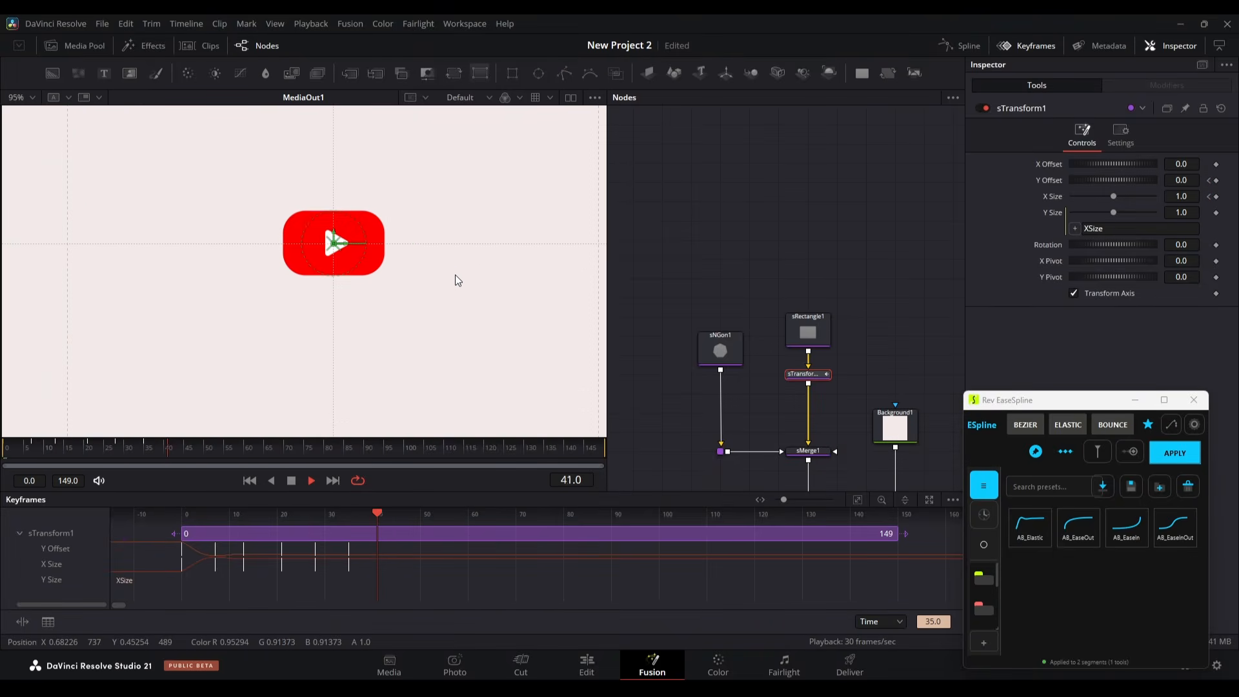
{"action": "key", "text": "space"}
On the triangle's transform below sNGon1, keyframe Y Offset -0.084, Rotation 640.4 and X Size 0.0 at frame 0.
{"action": "left_click", "coordinate": [878, 271]}
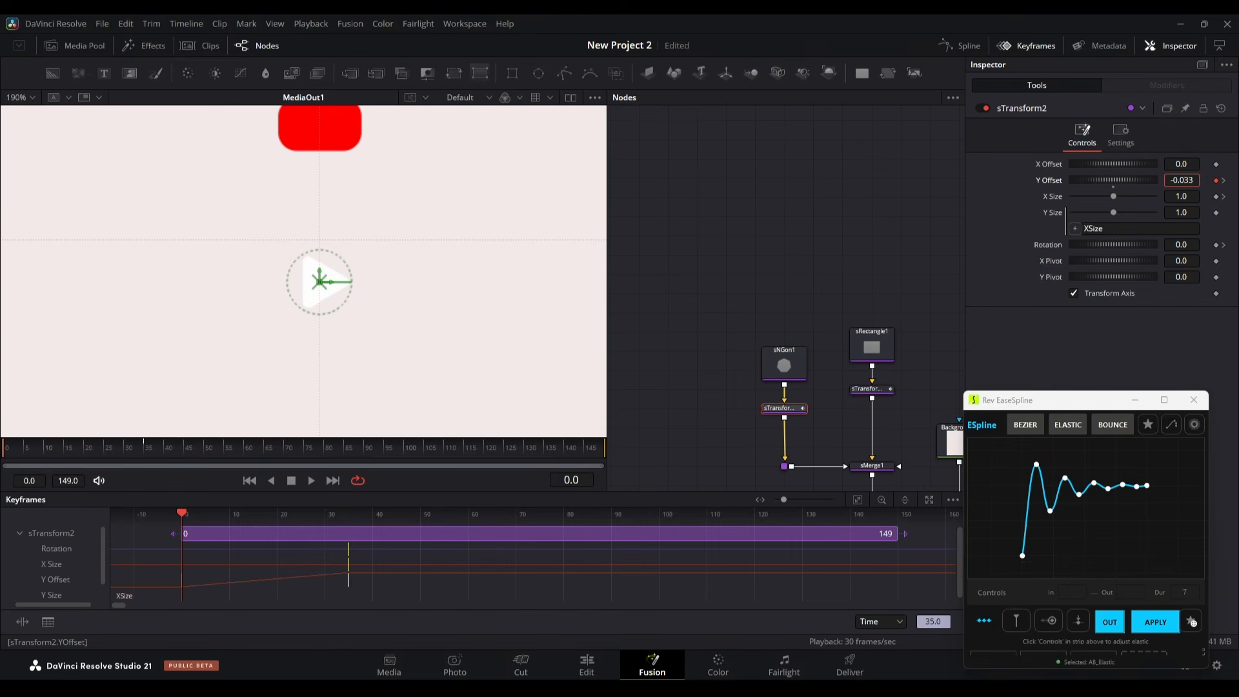
{"action": "left_click_drag", "start_coordinate": [1181, 245], "coordinate": [1226, 245]}
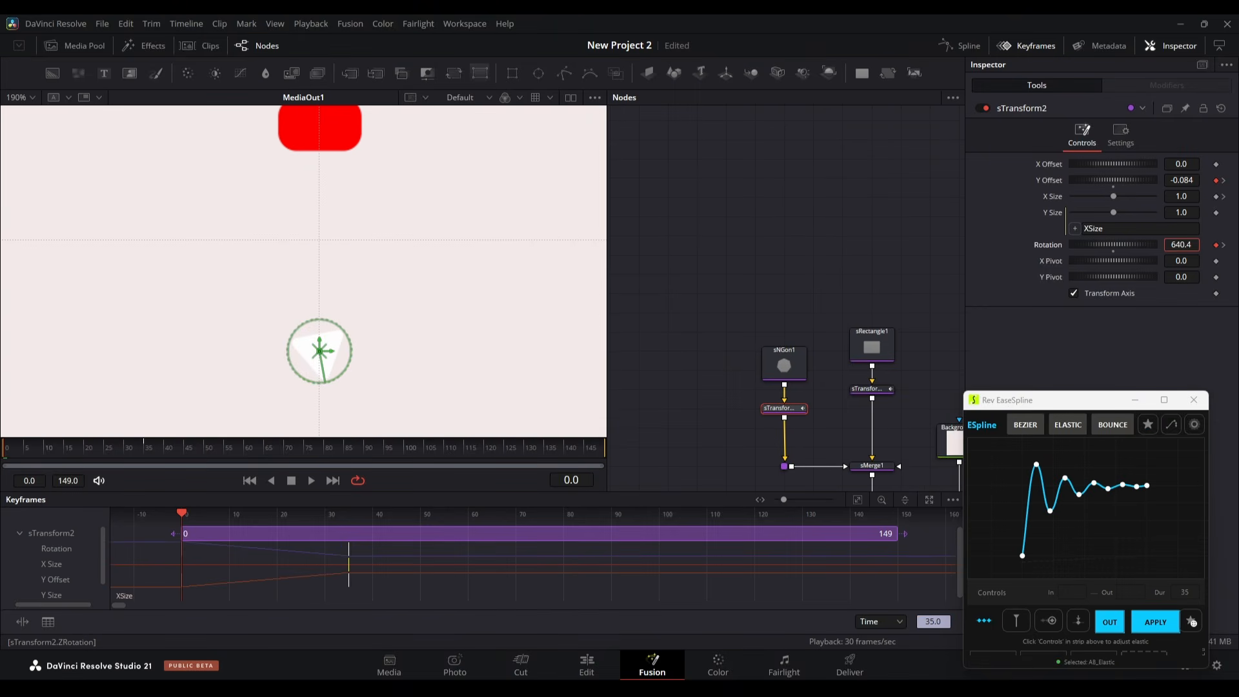
{"action": "left_click_drag", "start_coordinate": [1126, 194], "coordinate": [1047, 199]}
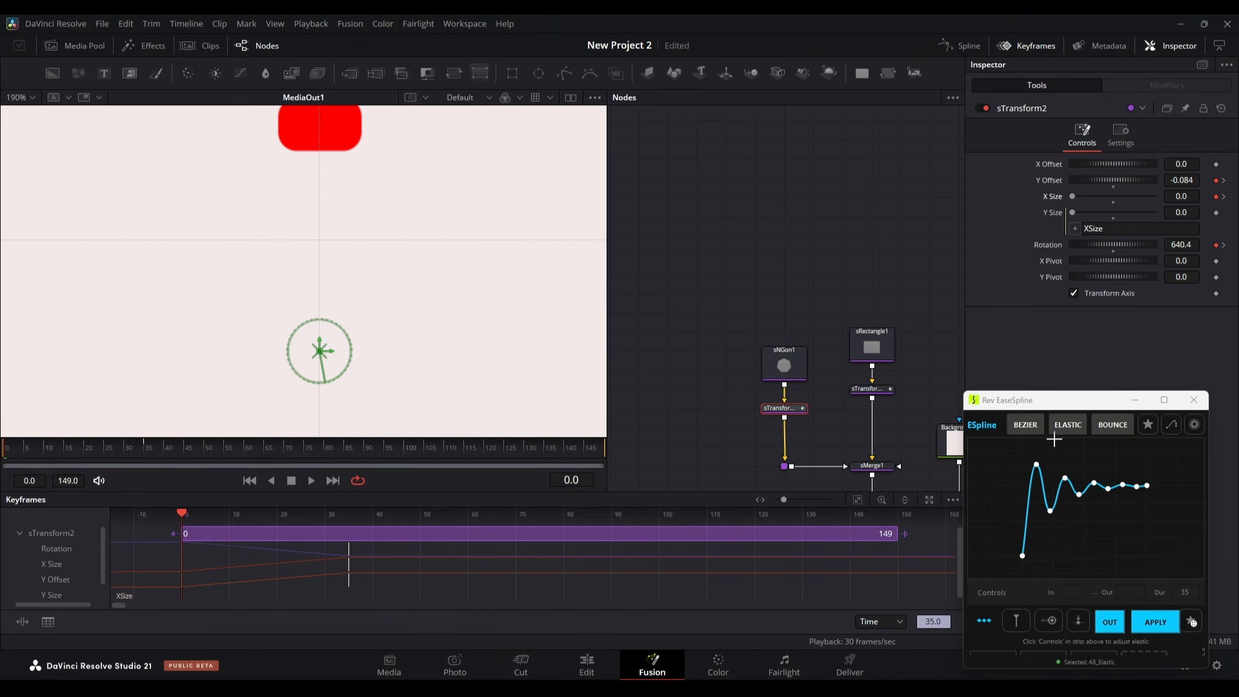
Apply the AB_Elastic preset to the triangle transform's keyframes and hide the keyframe editor.
{"action": "left_click", "coordinate": [1148, 424]}
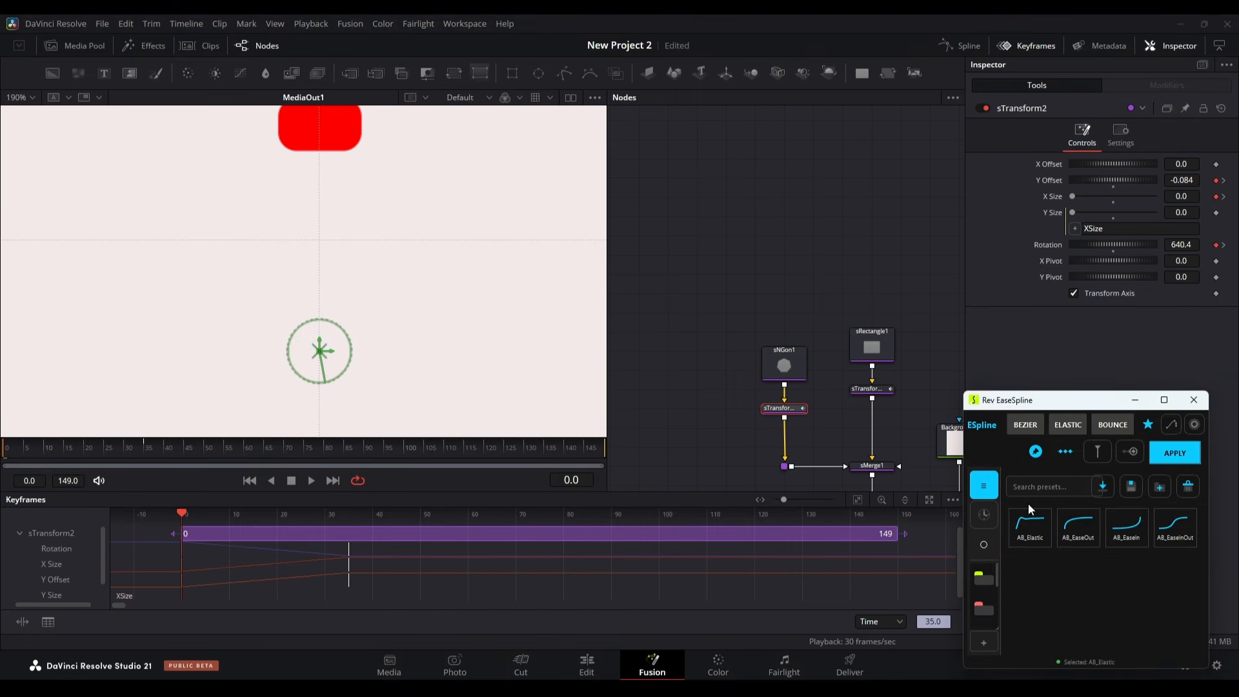
{"action": "left_click", "coordinate": [1175, 453]}
{"action": "left_click", "coordinate": [1026, 45]}
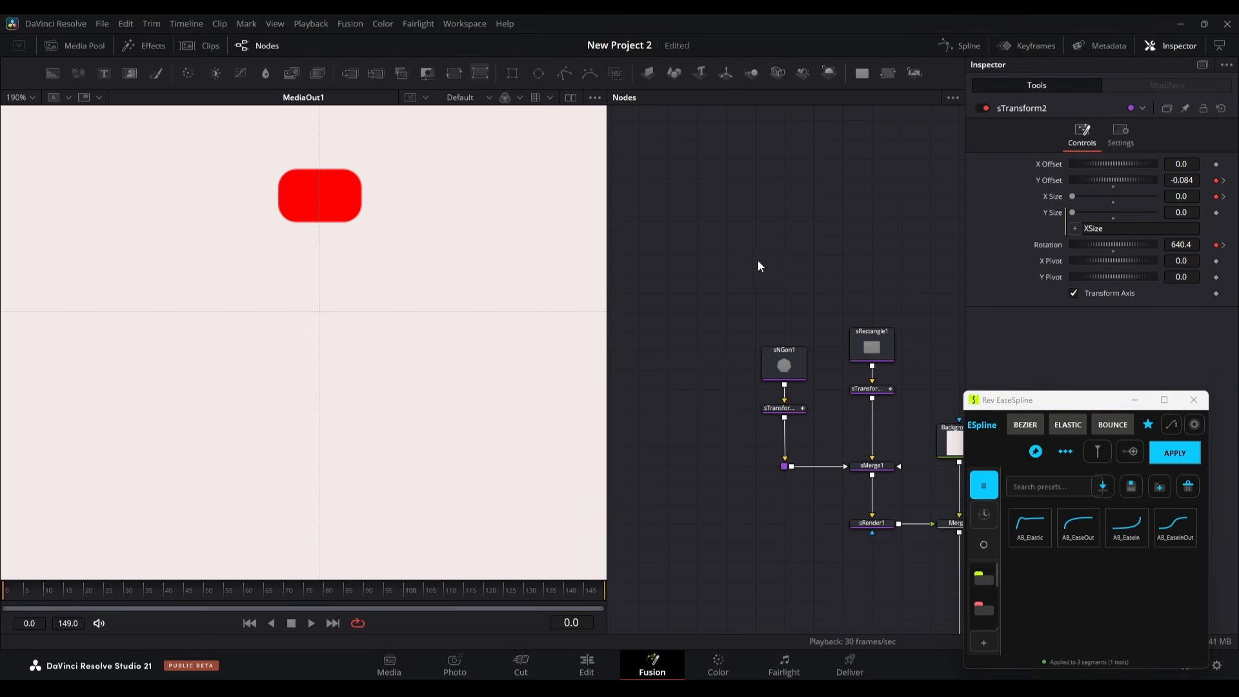
Play the combined rectangle and triangle animation repeatedly from frame 0 to check the elastic motion.
{"action": "key", "text": "space"}
{"action": "key", "text": "space"}
{"action": "scroll", "coordinate": [354, 392], "scroll_direction": "down", "scroll_amount": 2}
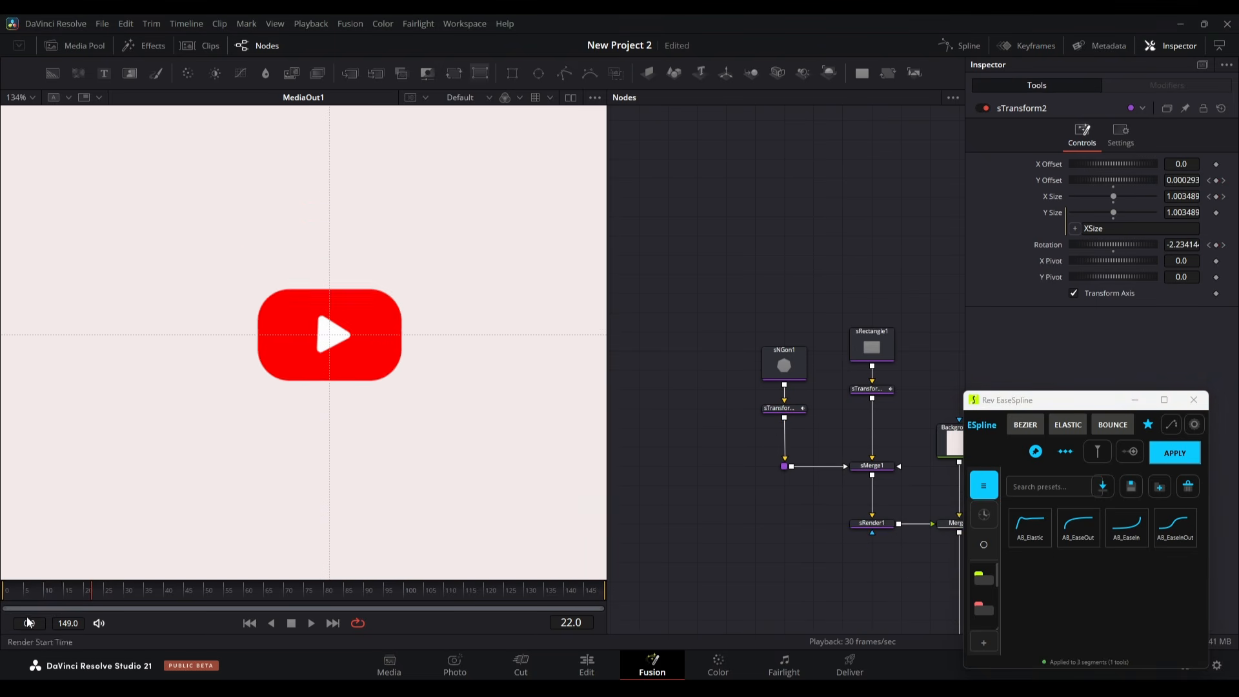
{"action": "left_click", "coordinate": [4, 596]}
{"action": "key", "text": "space"}
{"action": "left_click", "coordinate": [3, 597]}
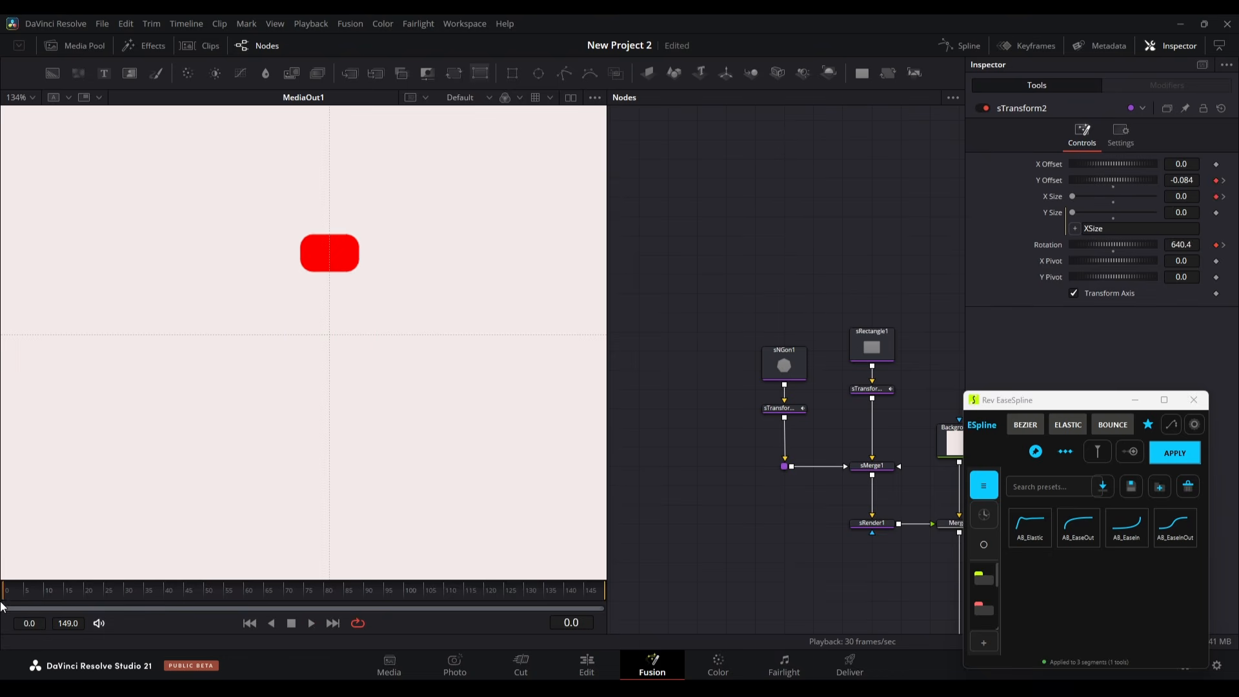
{"action": "key", "text": "space"}
{"action": "key", "text": "space"}
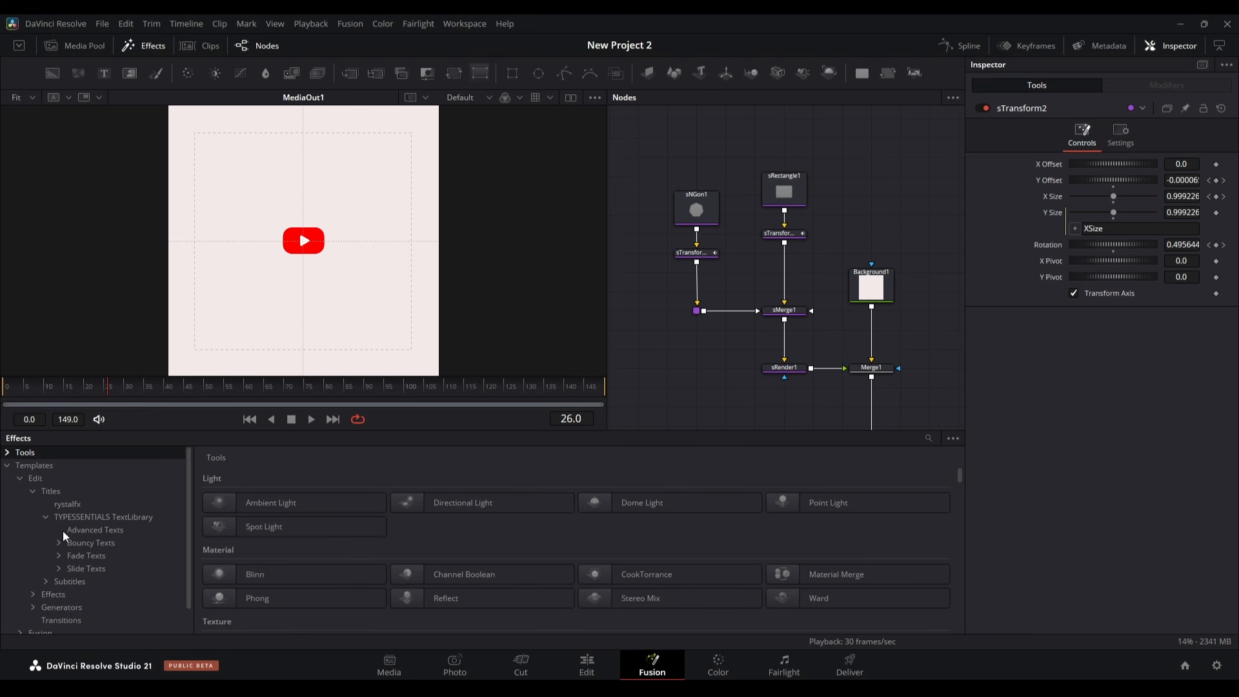
Add the LBLBounceDownText title from the Letter By Letter bouncy texts to the node graph and show it in the viewer.
{"action": "left_click", "coordinate": [56, 542]}
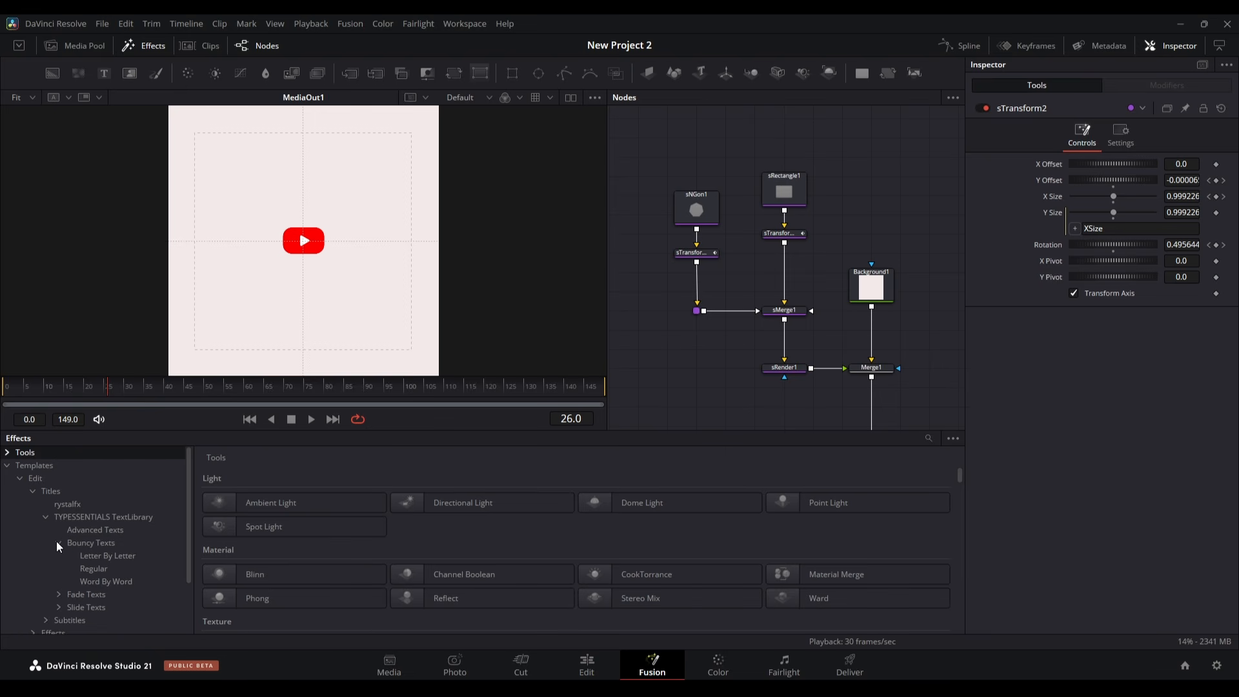
{"action": "left_click", "coordinate": [89, 555]}
{"action": "left_click_drag", "start_coordinate": [277, 502], "coordinate": [499, 432]}
{"action": "left_click_drag", "start_coordinate": [692, 373], "coordinate": [691, 373]}
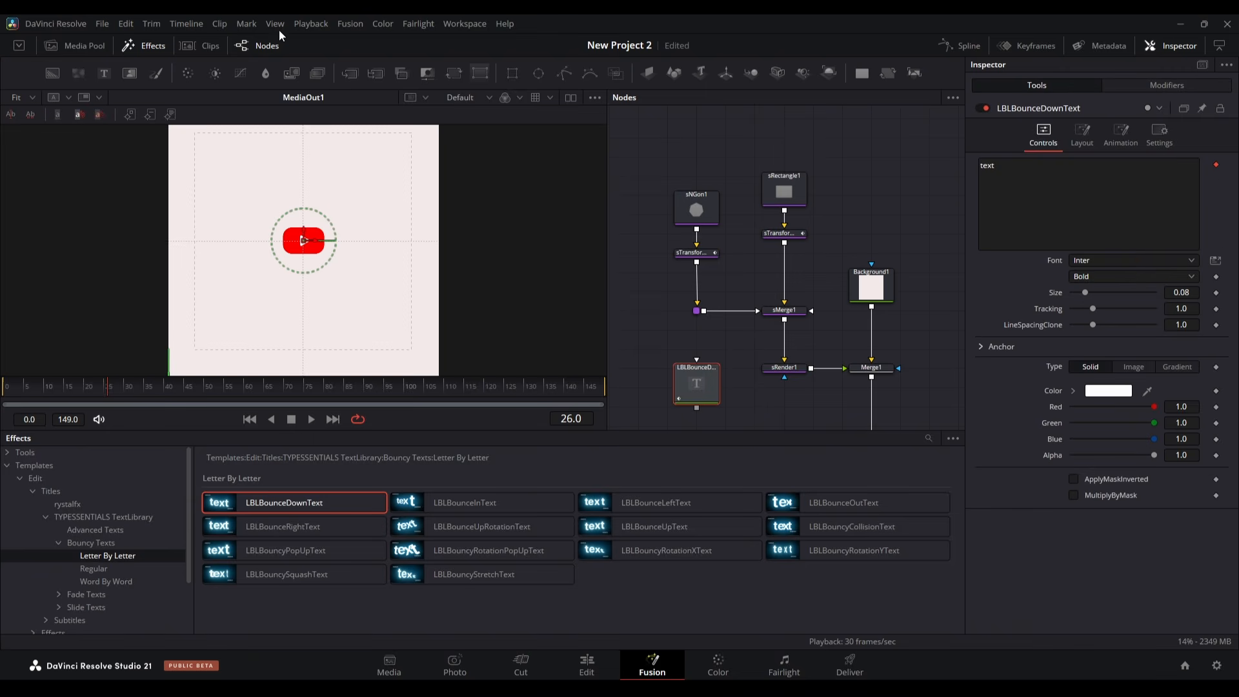
{"action": "left_click", "coordinate": [136, 45]}
{"action": "key", "text": "1"}
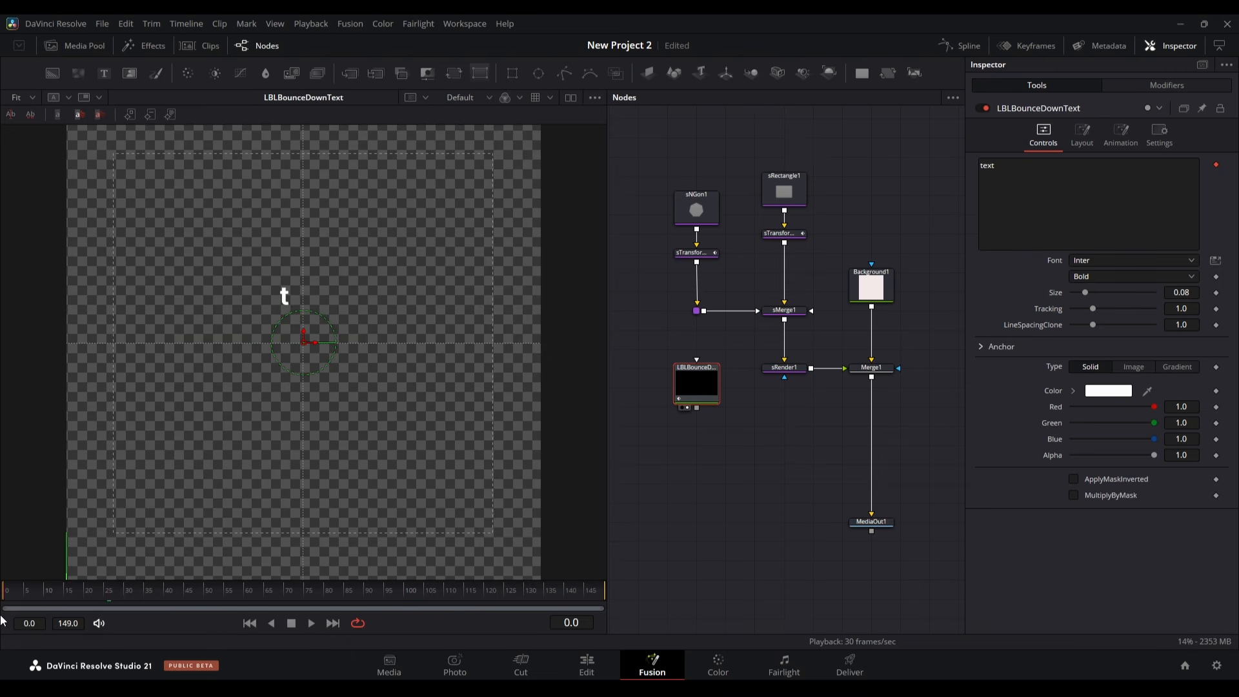
Replace the bouncing title's text with "Youtube" and set its color to black.
{"action": "left_click_drag", "start_coordinate": [1004, 167], "coordinate": [944, 151]}
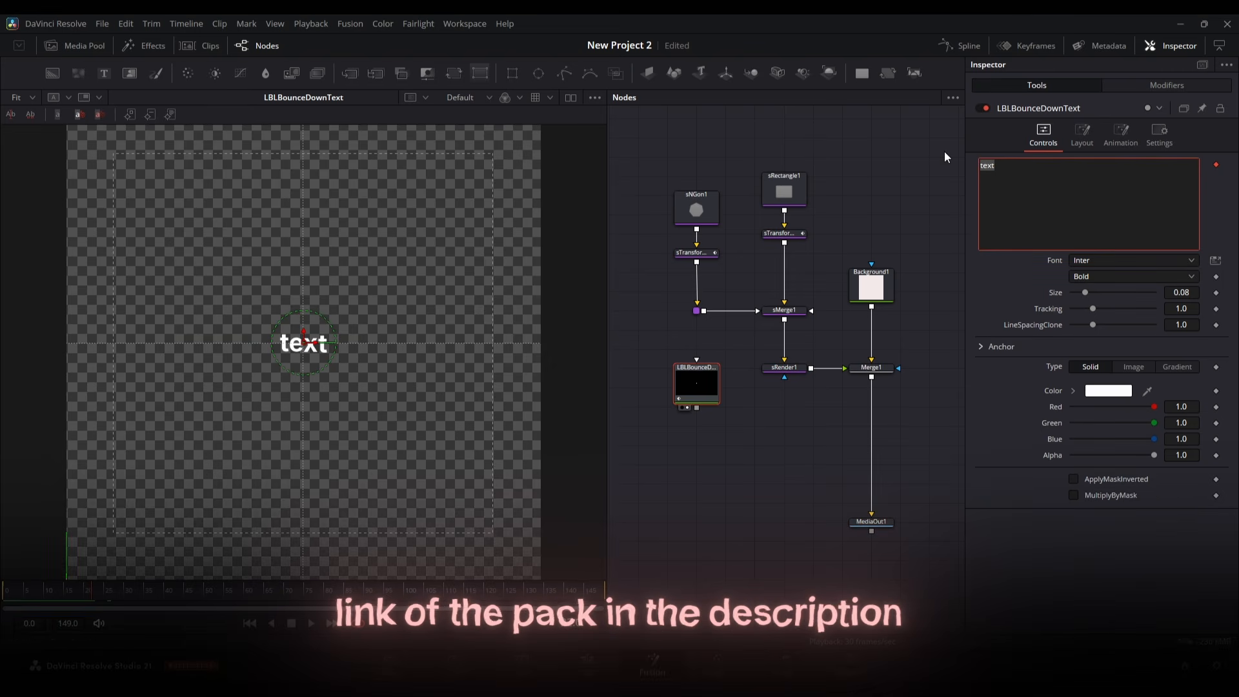
{"action": "left_click", "coordinate": [827, 391]}
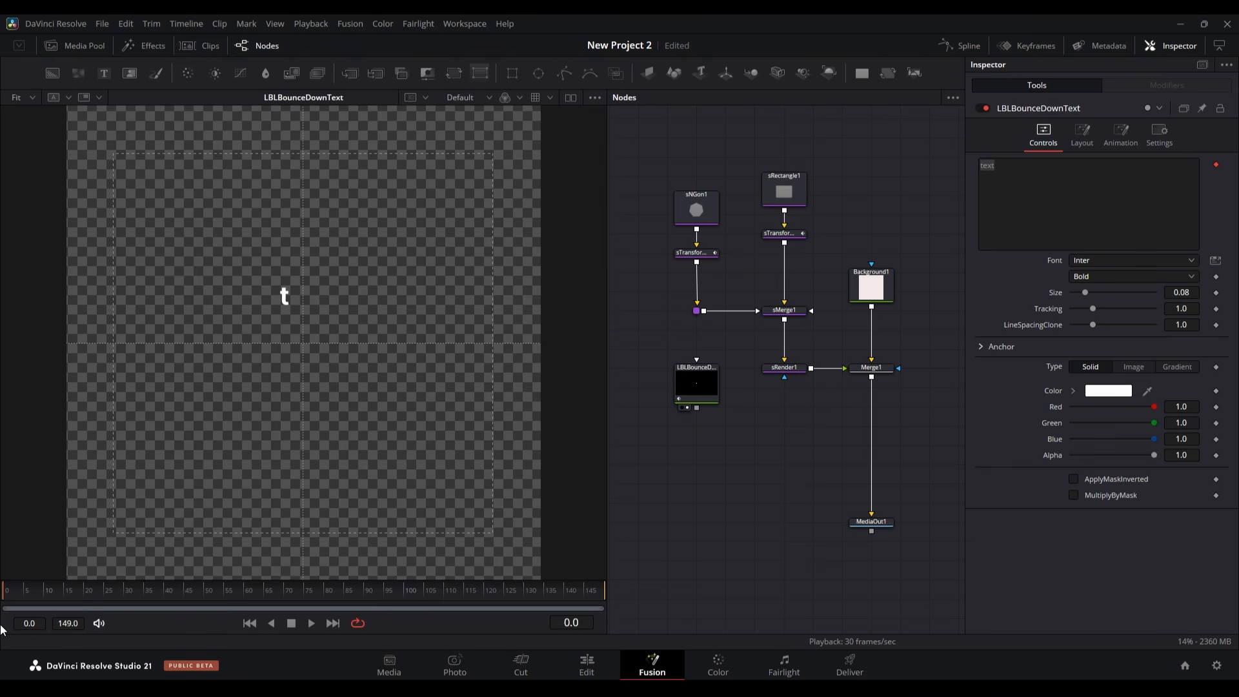
{"action": "left_click", "coordinate": [1052, 200]}
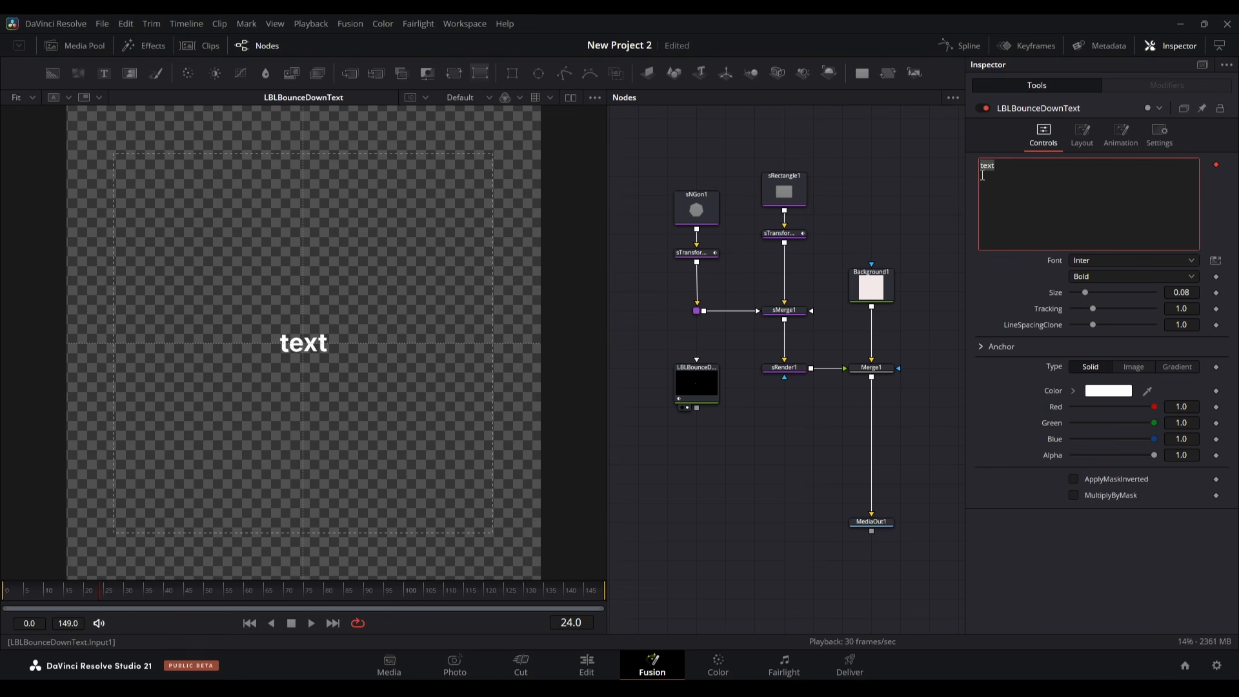
{"action": "type", "text": "Youtube"}
{"action": "left_click", "coordinate": [1107, 390]}
{"action": "left_click", "coordinate": [776, 355]}
{"action": "left_click", "coordinate": [749, 460]}
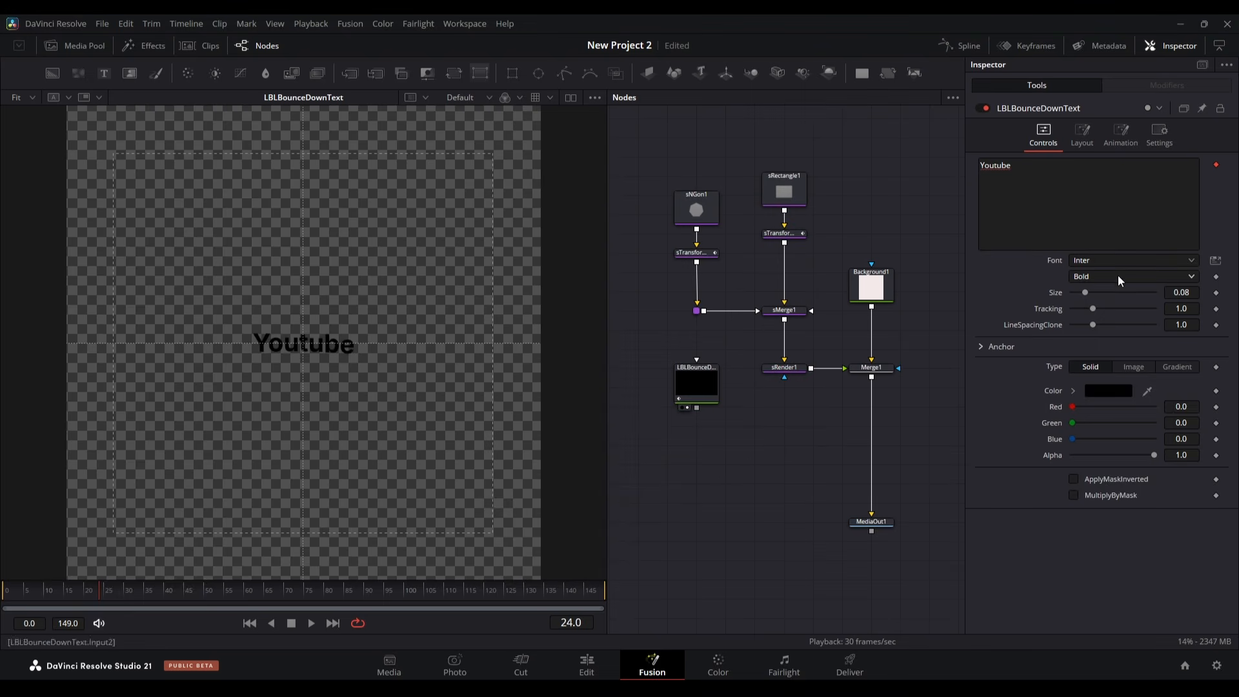
Set the title's font to Anton and enlarge the text.
{"action": "left_click", "coordinate": [1105, 262]}
{"action": "type", "text": "anton"}
{"action": "key", "text": "Return"}
{"action": "left_click_drag", "start_coordinate": [1085, 292], "coordinate": [1108, 292]}
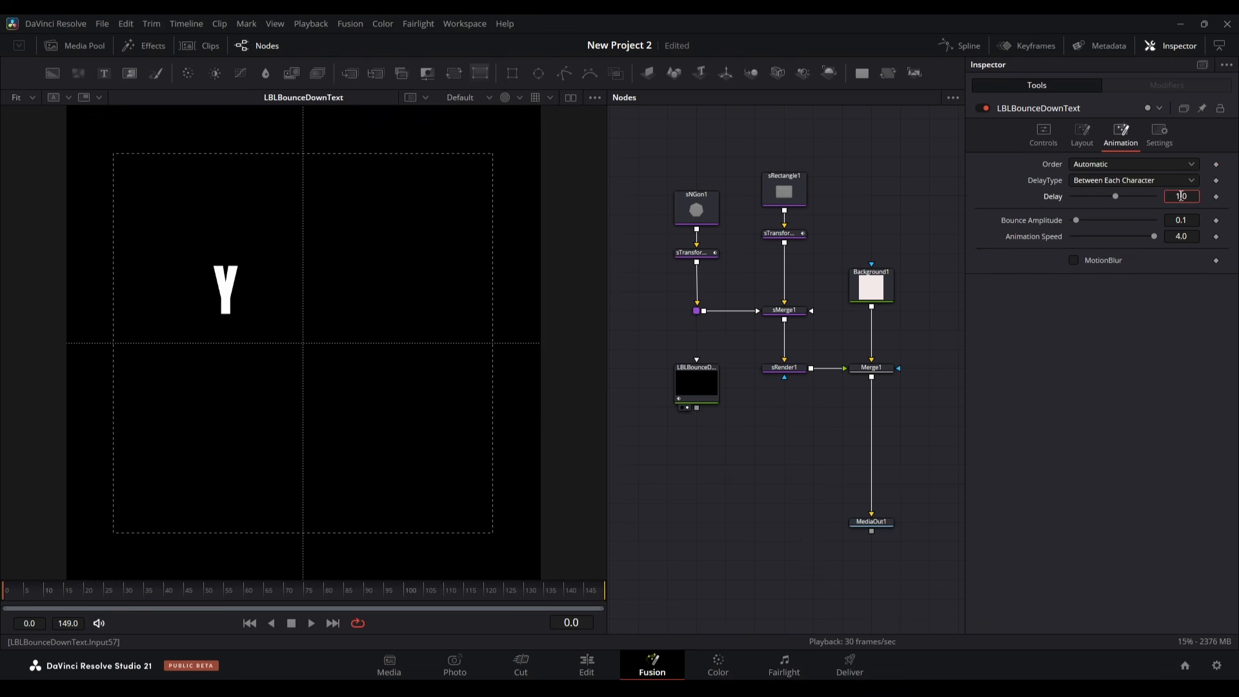
Set the title animation's Delay between characters to 2.0 and preview it from frame 0.
{"action": "key", "text": "Return"}
{"action": "key", "text": "space"}
{"action": "key", "text": "space"}
{"action": "left_click", "coordinate": [4, 594]}
{"action": "key", "text": "space"}
{"action": "key", "text": "space"}
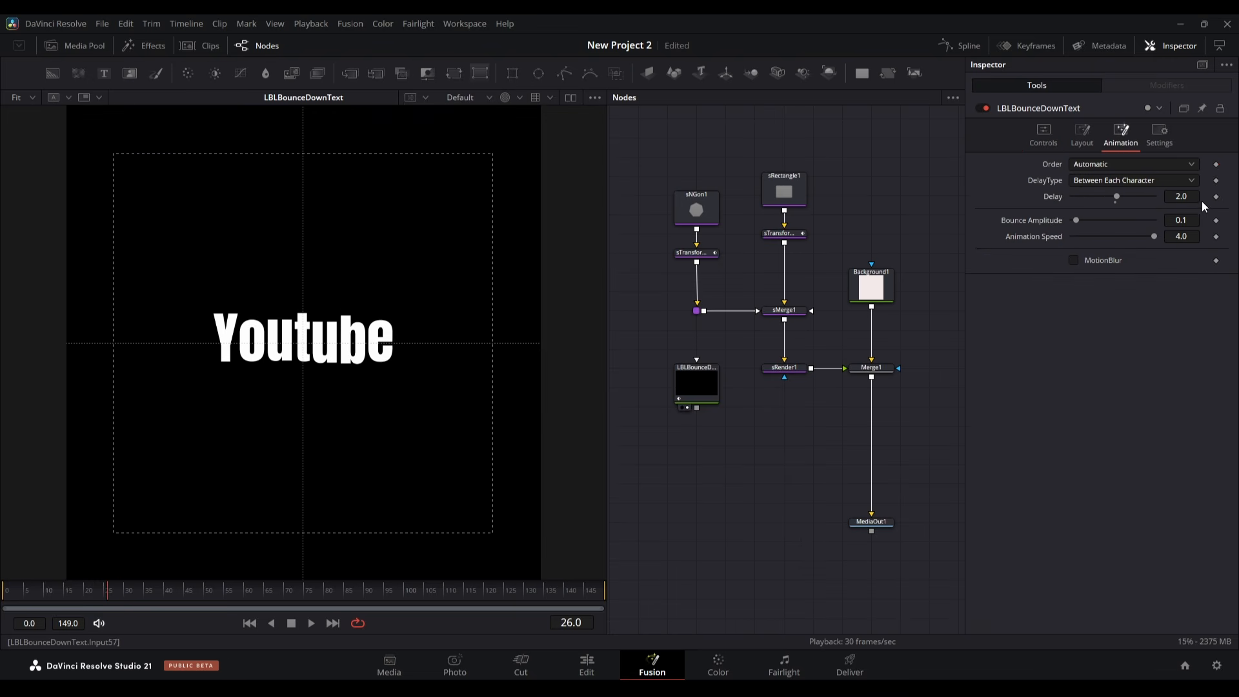
Set the title's Animation Speed to 5.0 and preview it from the start.
{"action": "double_click", "coordinate": [1179, 235]}
{"action": "type", "text": "5"}
{"action": "key", "text": "Return"}
{"action": "left_click", "coordinate": [6, 591]}
{"action": "key", "text": "space"}
{"action": "key", "text": "space"}
Set the title's Bounce Amplitude to 0.05 and play the animation from the start.
{"action": "double_click", "coordinate": [1181, 220]}
{"action": "type", "text": "0.05"}
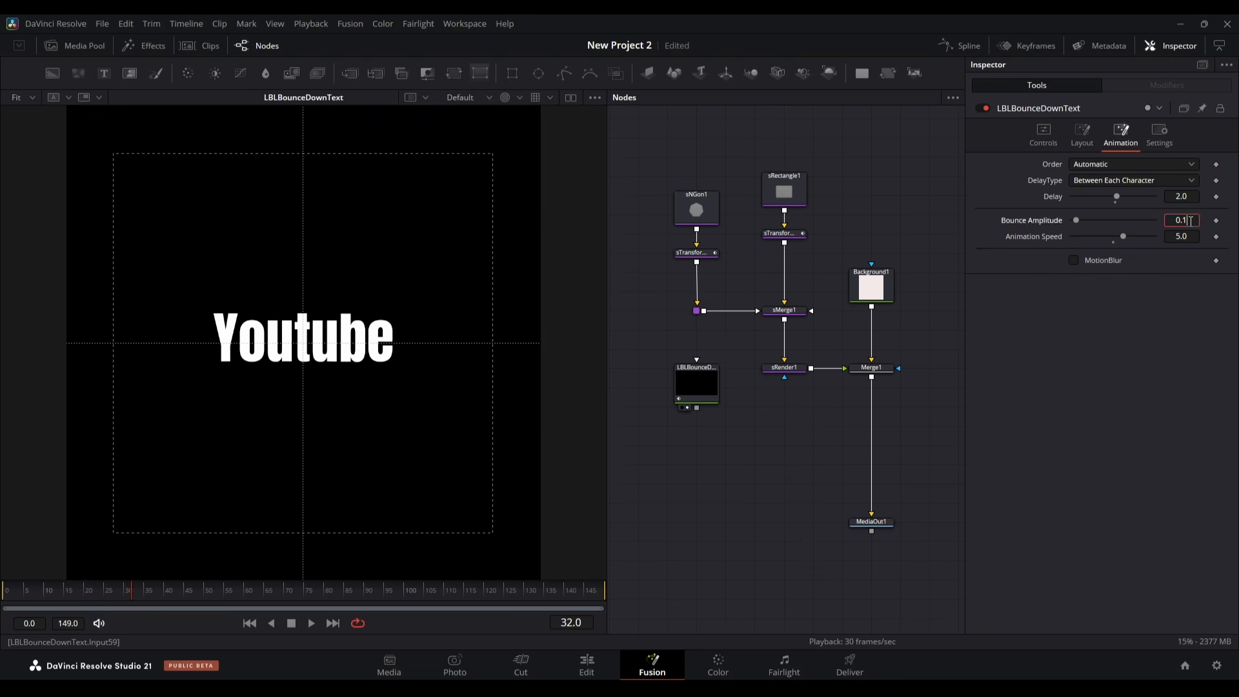
{"action": "key", "text": "Return"}
{"action": "left_click", "coordinate": [5, 593]}
{"action": "key", "text": "space"}
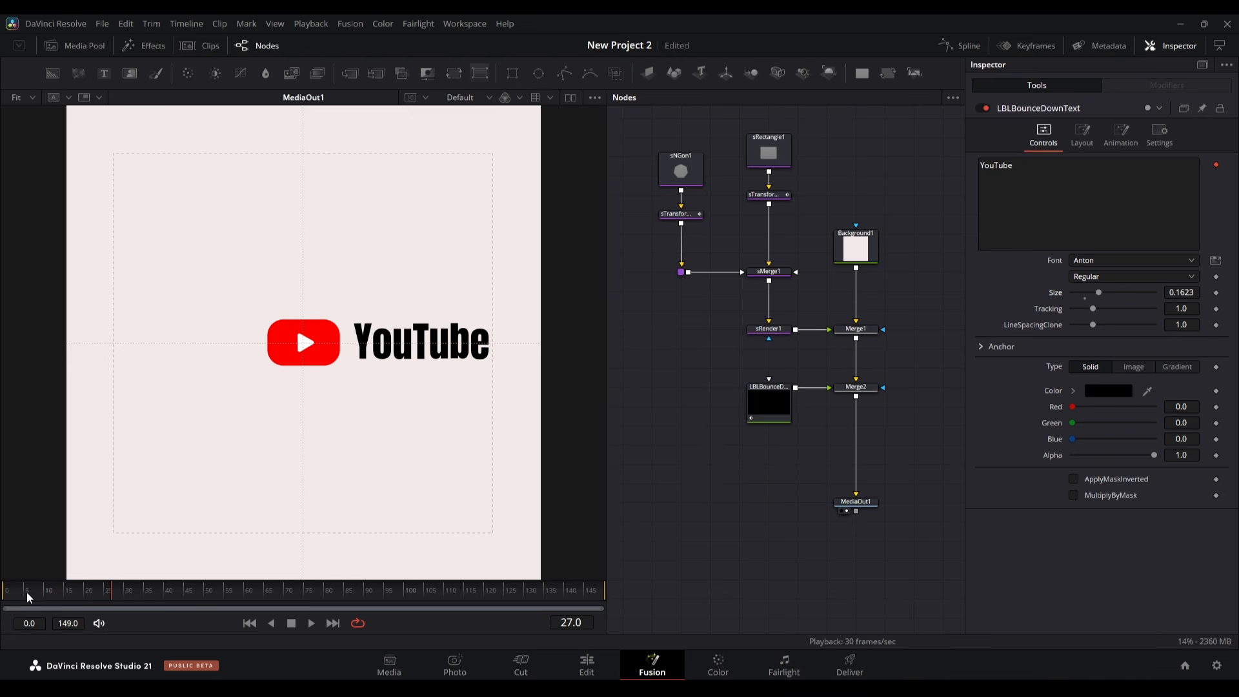
Play the merged play button and YouTube title animation several times from frame 0 to check their timing together.
{"action": "left_click", "coordinate": [4, 595]}
{"action": "key", "text": "space"}
{"action": "key", "text": "space"}
{"action": "left_click", "coordinate": [2, 596]}
{"action": "key", "text": "space"}
{"action": "left_click", "coordinate": [7, 597]}
{"action": "key", "text": "space"}
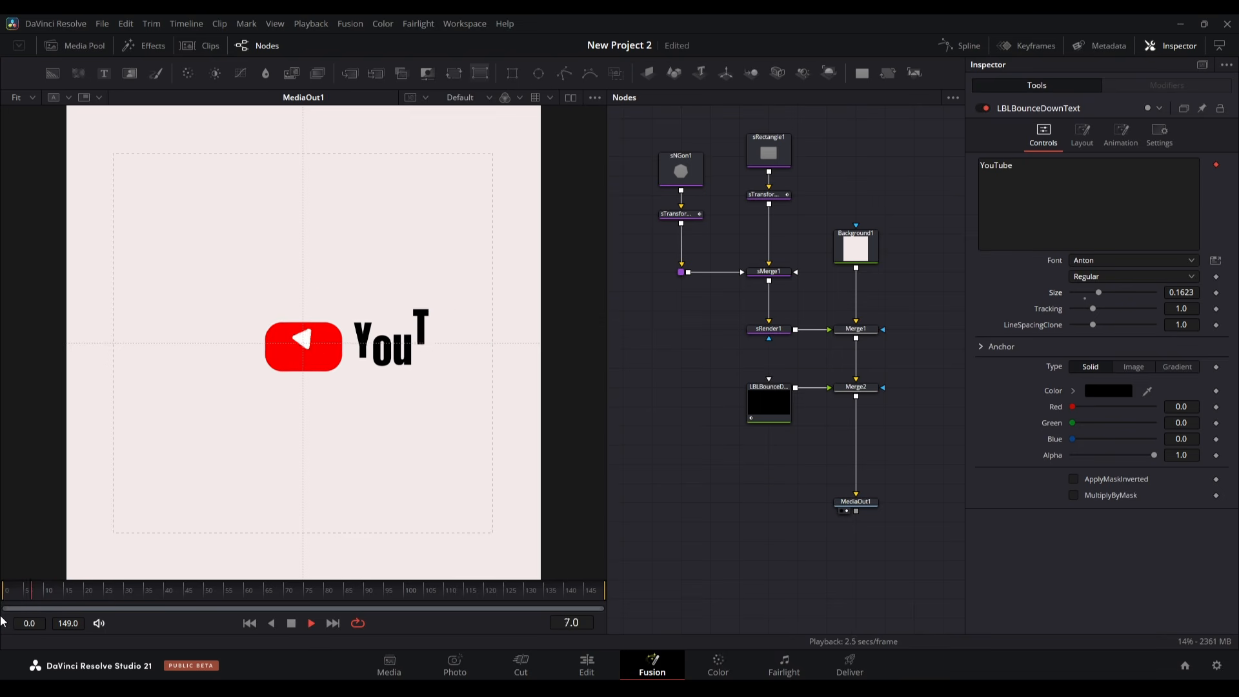
{"action": "left_click", "coordinate": [4, 596]}
{"action": "key", "text": "space"}
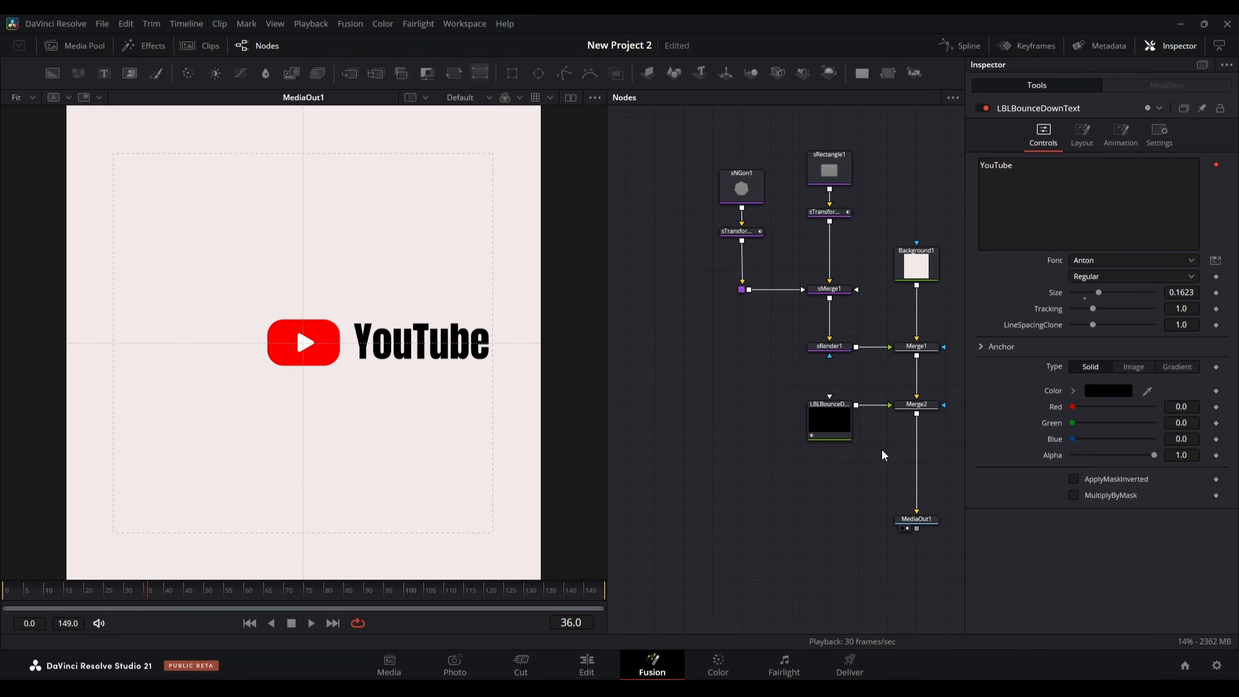
Move the title node away from Merge2 and route its connection through a pipe router aligned with Merge2.
{"action": "left_click_drag", "start_coordinate": [829, 416], "coordinate": [770, 493]}
{"action": "left_click", "coordinate": [847, 443], "text": "alt"}
{"action": "left_click_drag", "start_coordinate": [849, 439], "coordinate": [830, 411]}
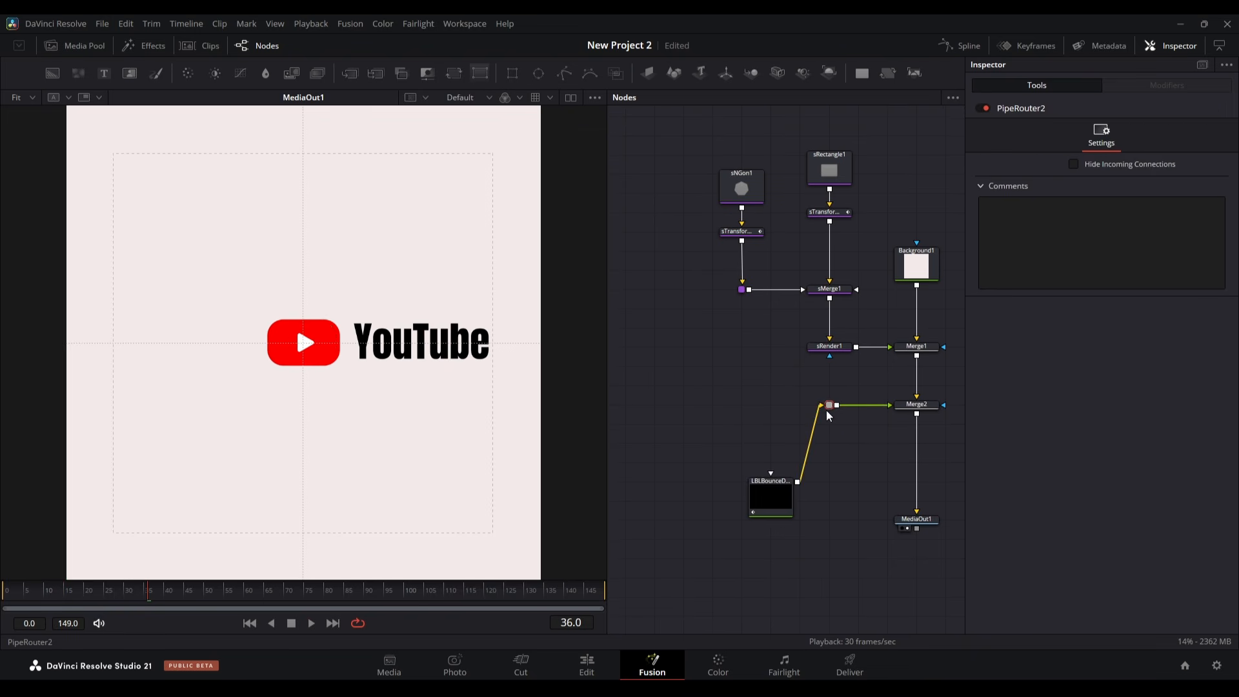
Align the title node below the pipe router and insert a Time Speed node between the two.
{"action": "left_click_drag", "start_coordinate": [777, 504], "coordinate": [837, 506]}
{"action": "key", "text": "shift+space"}
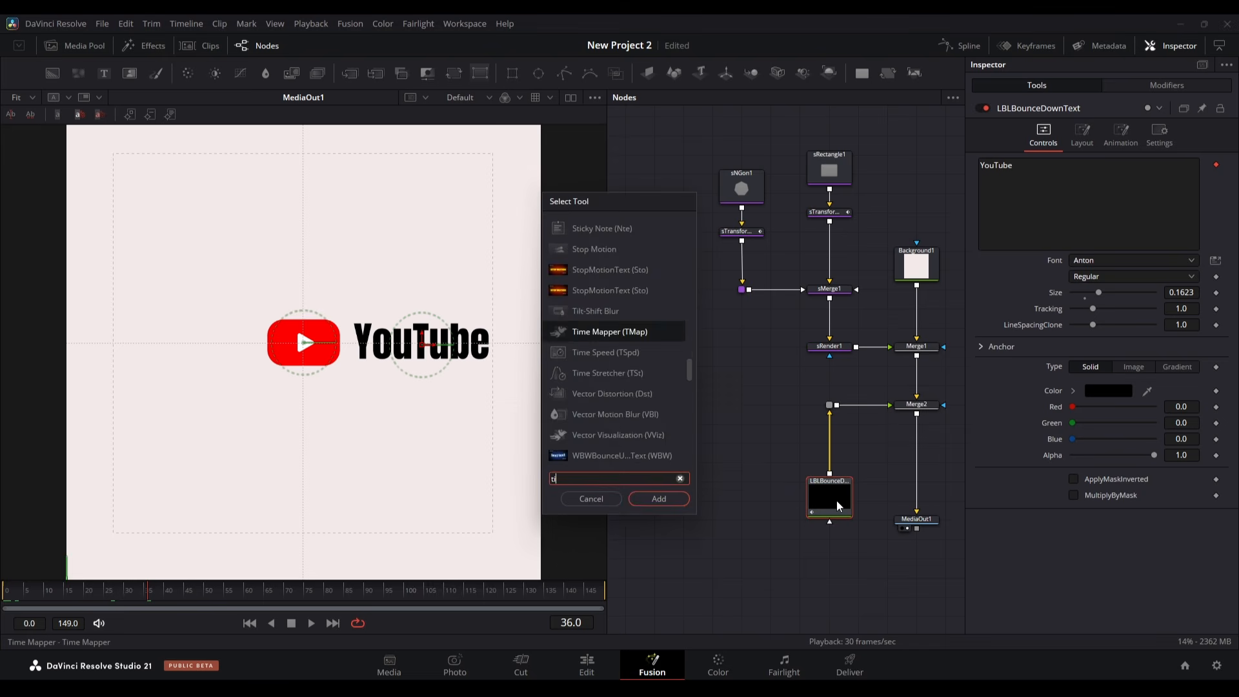
{"action": "type", "text": "times"}
{"action": "key", "text": "Return"}
{"action": "left_click_drag", "start_coordinate": [839, 462], "coordinate": [838, 443]}
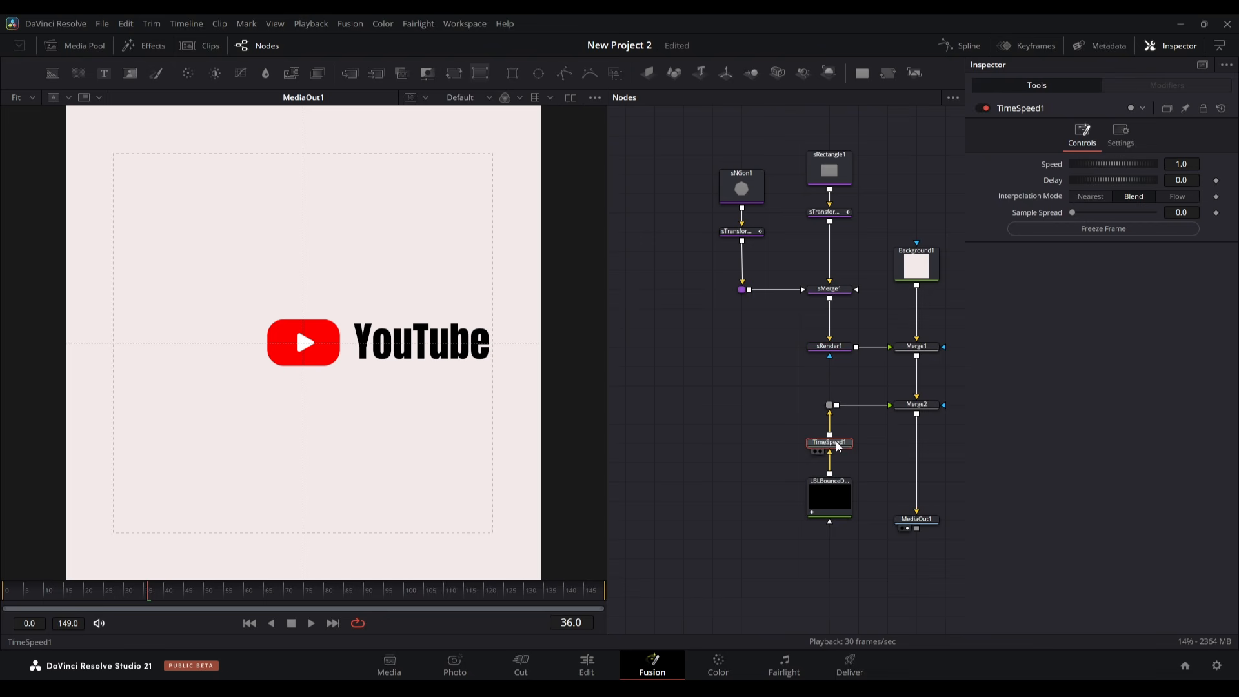
Set TimeSpeed1 to Nearest interpolation with a delay of 20 frames and preview the animation from frame 0.
{"action": "left_click", "coordinate": [1089, 197]}
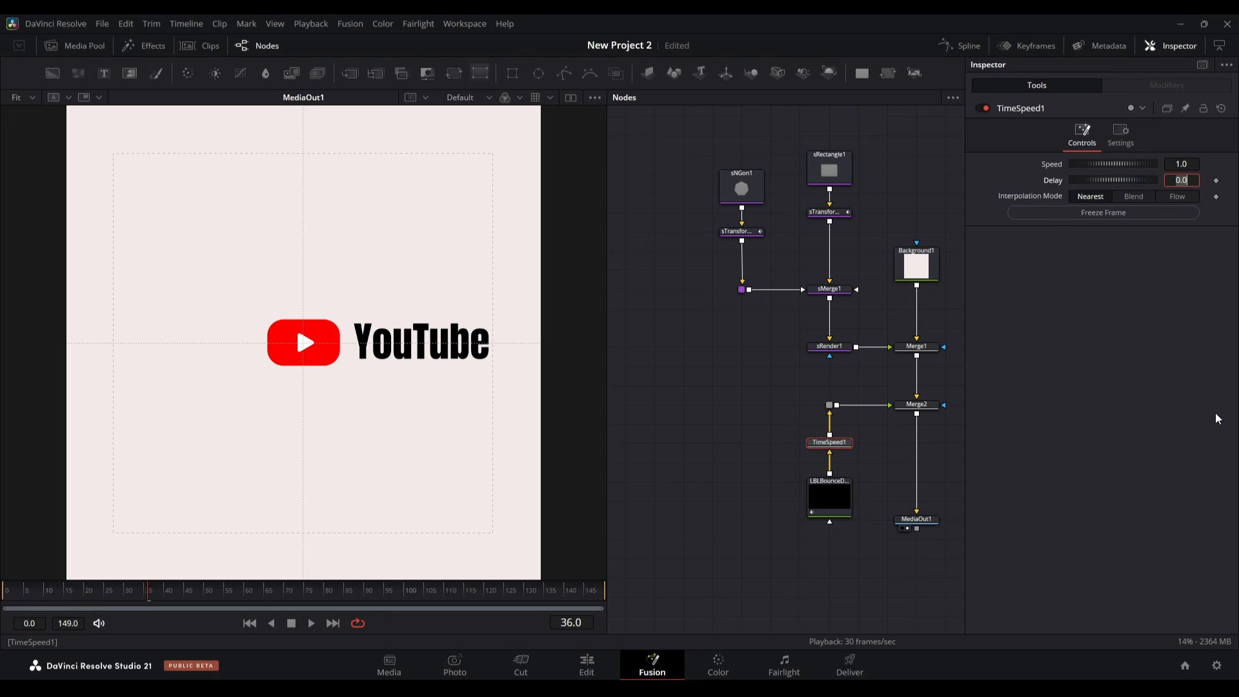
{"action": "key", "text": "Return"}
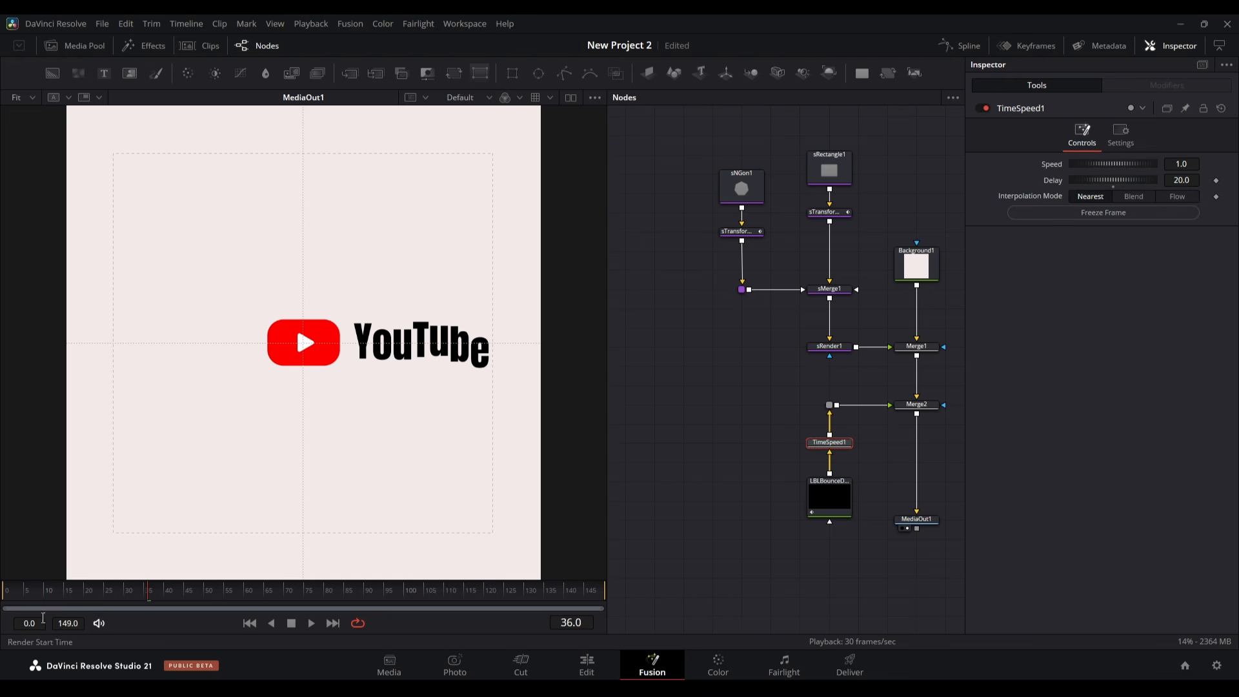
{"action": "left_click", "coordinate": [3, 590]}
{"action": "key", "text": "space"}
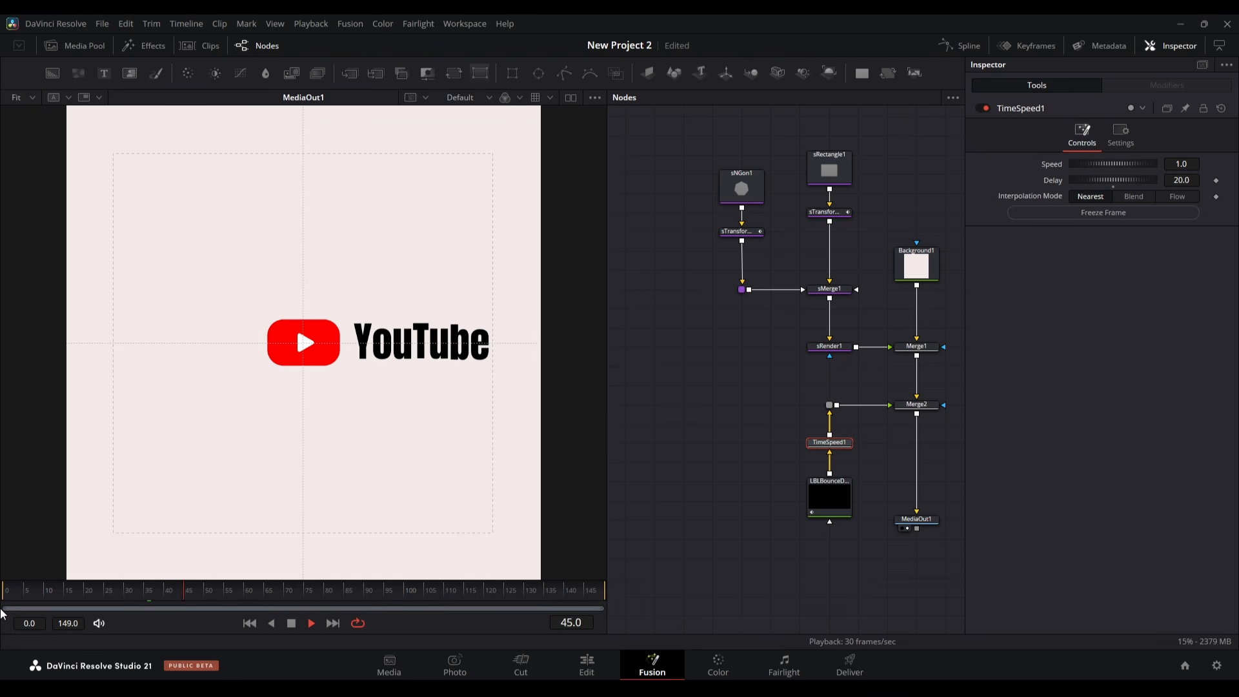
{"action": "key", "text": "space"}
Move MediaOut1 further down the node graph and insert a Transform node midway between Merge2 and MediaOut1.
{"action": "left_click_drag", "start_coordinate": [924, 531], "coordinate": [819, 565]}
{"action": "left_click", "coordinate": [841, 339]}
{"action": "left_click", "coordinate": [814, 278]}
{"action": "left_click", "coordinate": [454, 73]}
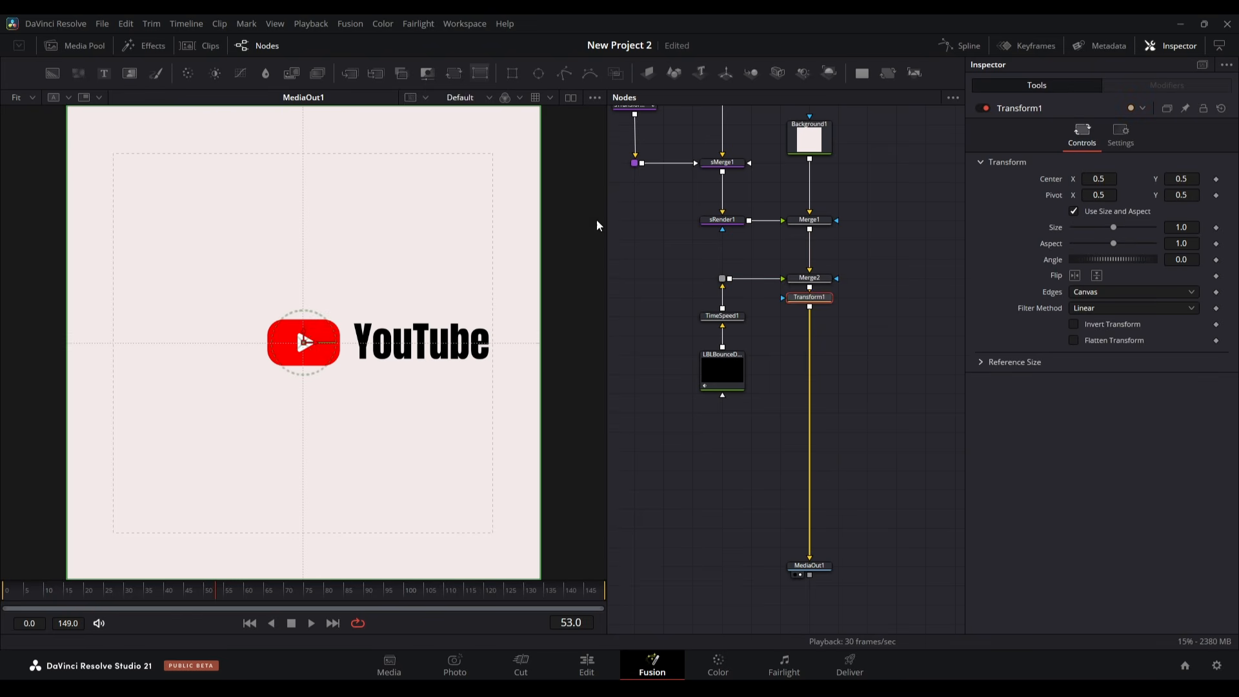
{"action": "left_click_drag", "start_coordinate": [819, 299], "coordinate": [819, 472]}
Keyframe Transform1's Center at frame 0 and shift its X value to 0.402 at frame 50.
{"action": "key", "text": "Home"}
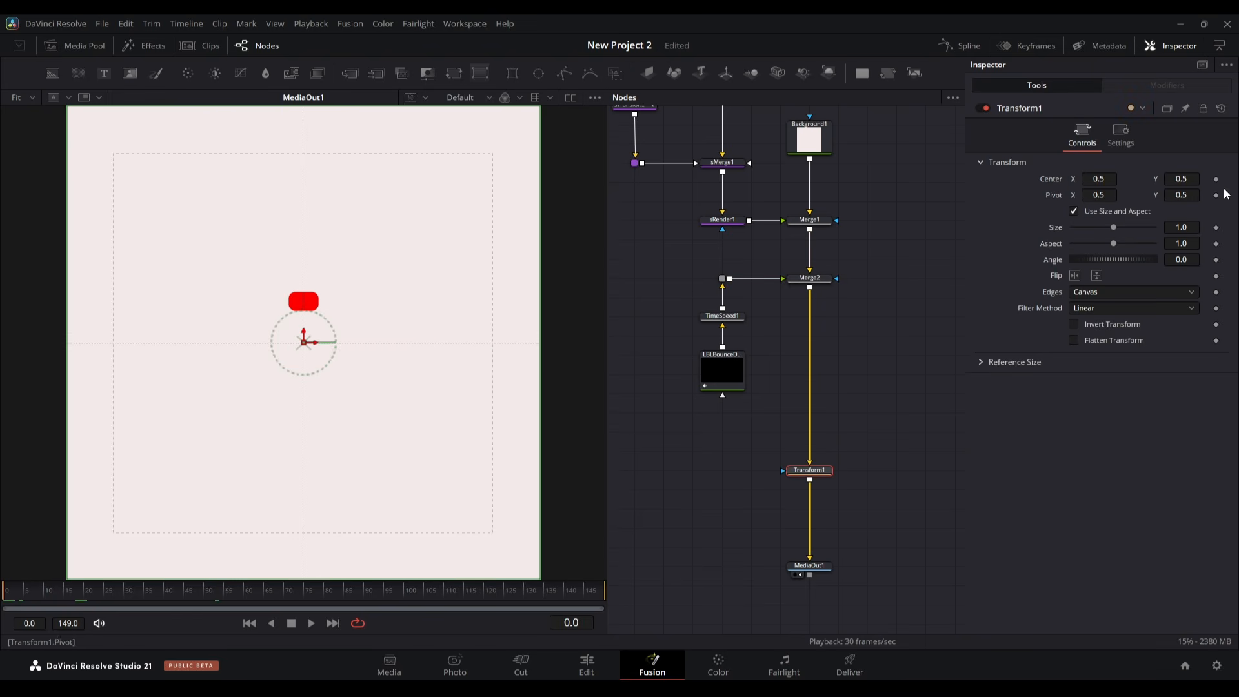
{"action": "left_click", "coordinate": [1216, 179]}
{"action": "left_click_drag", "start_coordinate": [166, 592], "coordinate": [204, 592]}
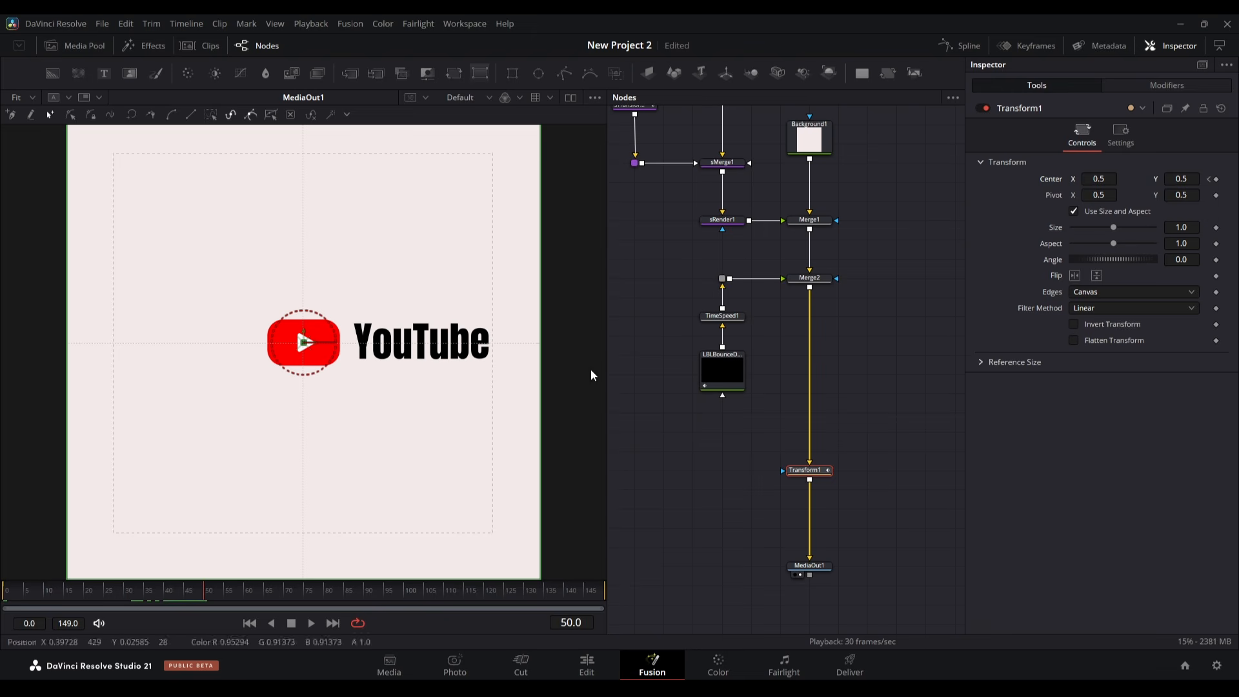
{"action": "left_click_drag", "start_coordinate": [1100, 181], "coordinate": [1036, 181]}
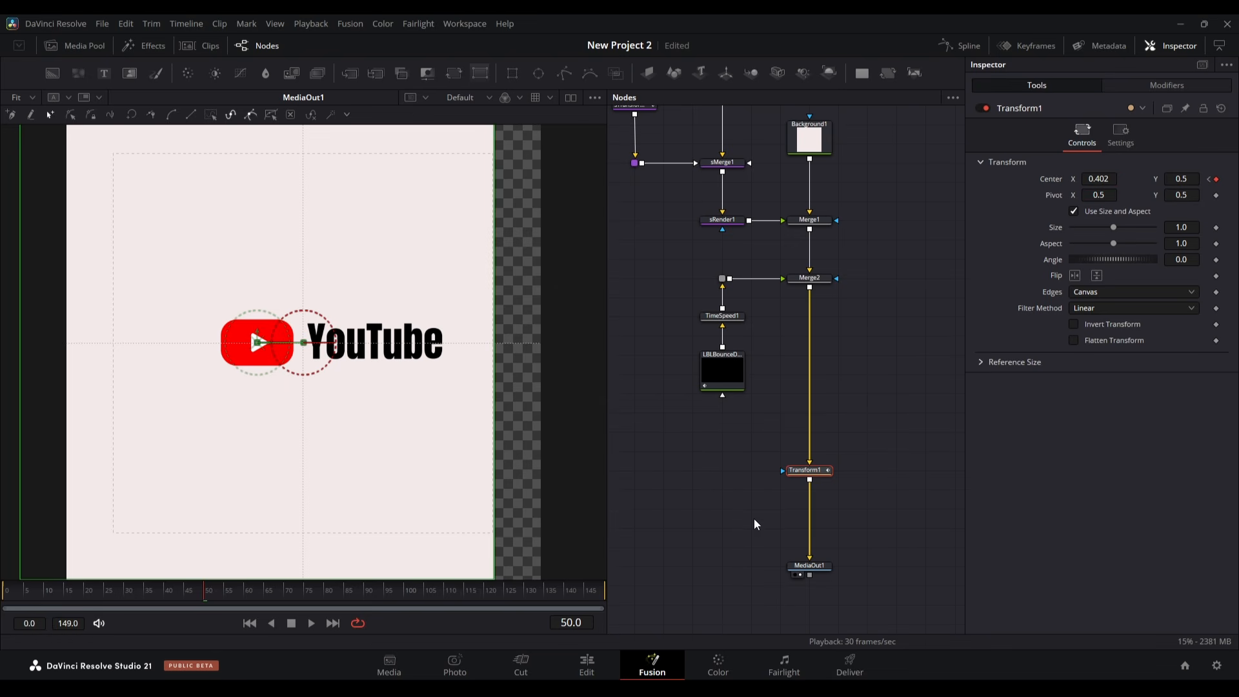
Bring up Transform1's displacement curve in the spline editor, fit it to view, and smooth both keyframes with flat handles.
{"action": "left_click", "coordinate": [962, 46]}
{"action": "left_click", "coordinate": [77, 504]}
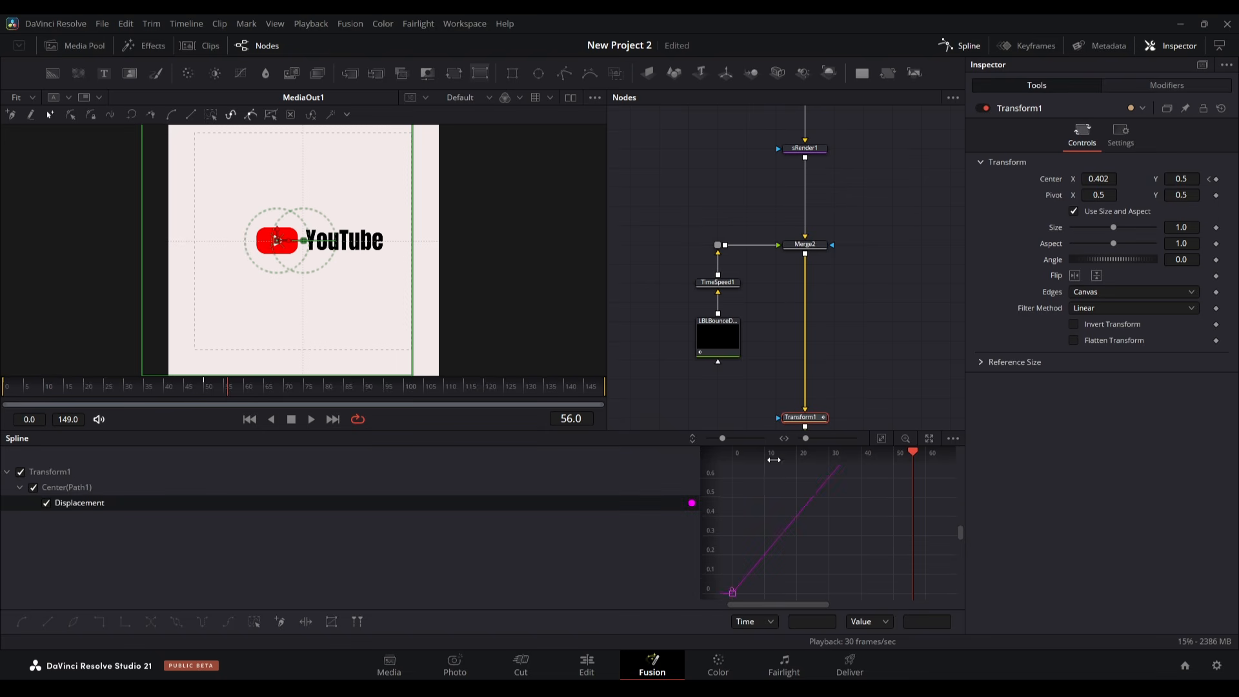
{"action": "left_click", "coordinate": [885, 444]}
{"action": "key", "text": "f"}
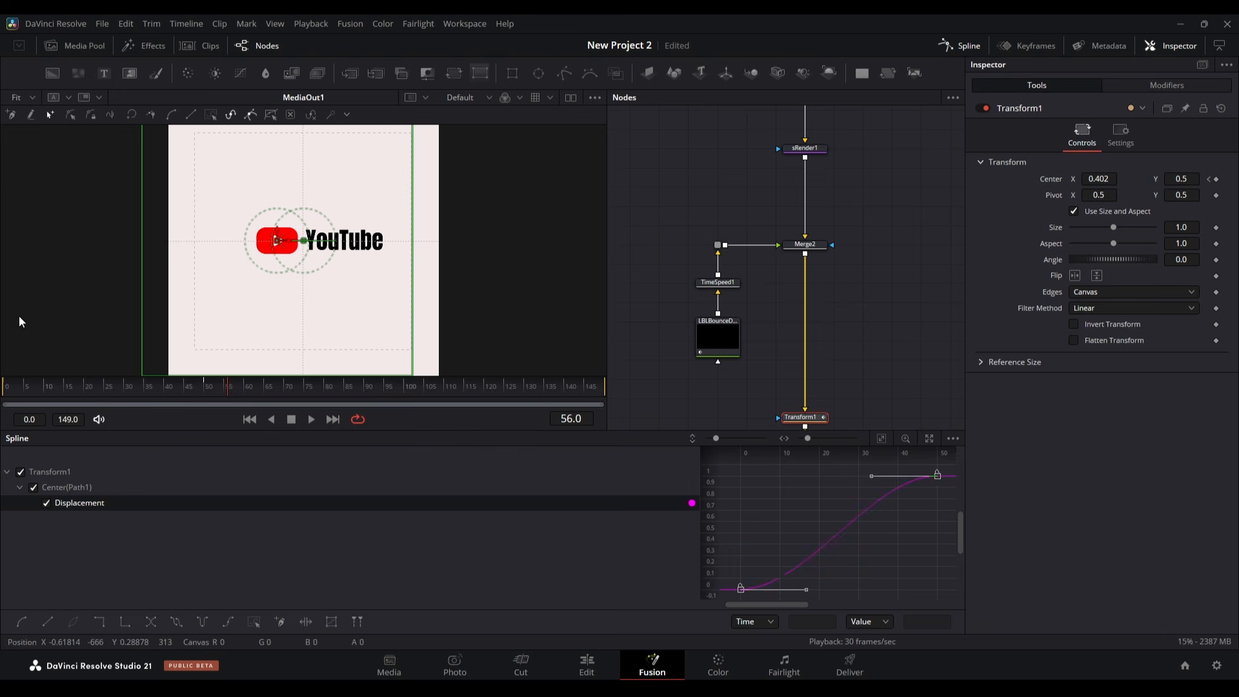
Increase the Ease In and Ease Out of Transform1's displacement curve, close the spline editor, and play the movement.
{"action": "left_click_drag", "start_coordinate": [91, 393], "coordinate": [84, 393]}
{"action": "key", "text": "t"}
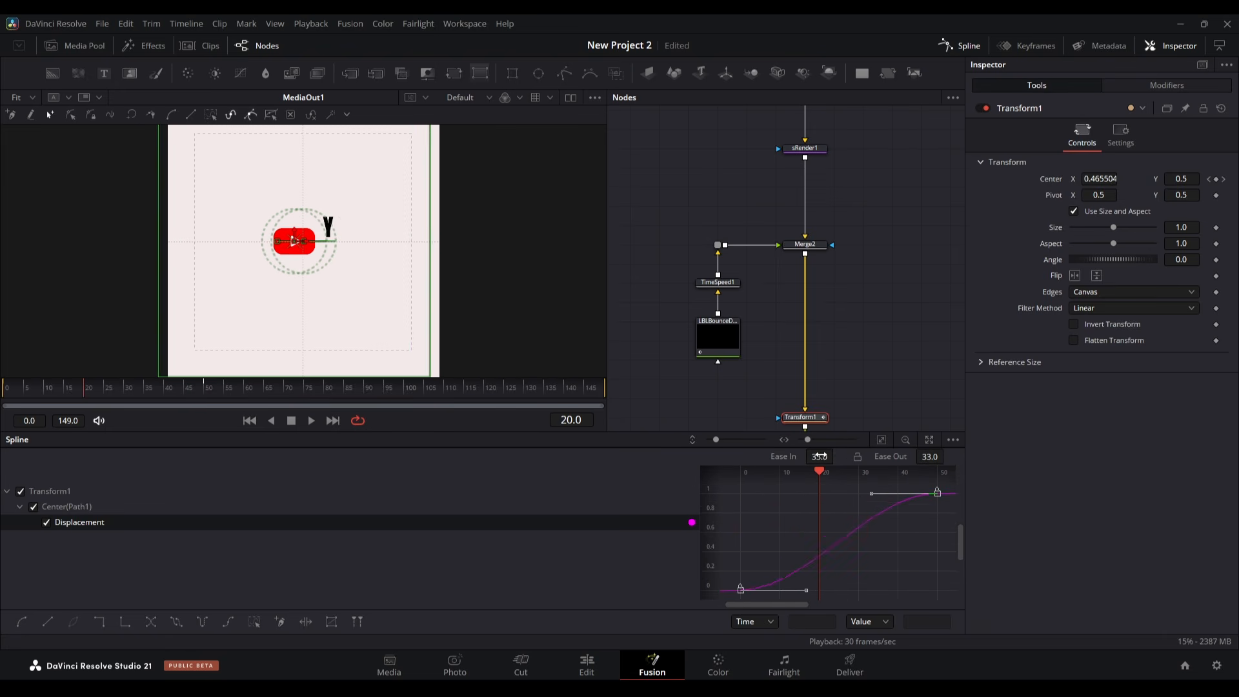
{"action": "left_click_drag", "start_coordinate": [818, 456], "coordinate": [915, 457]}
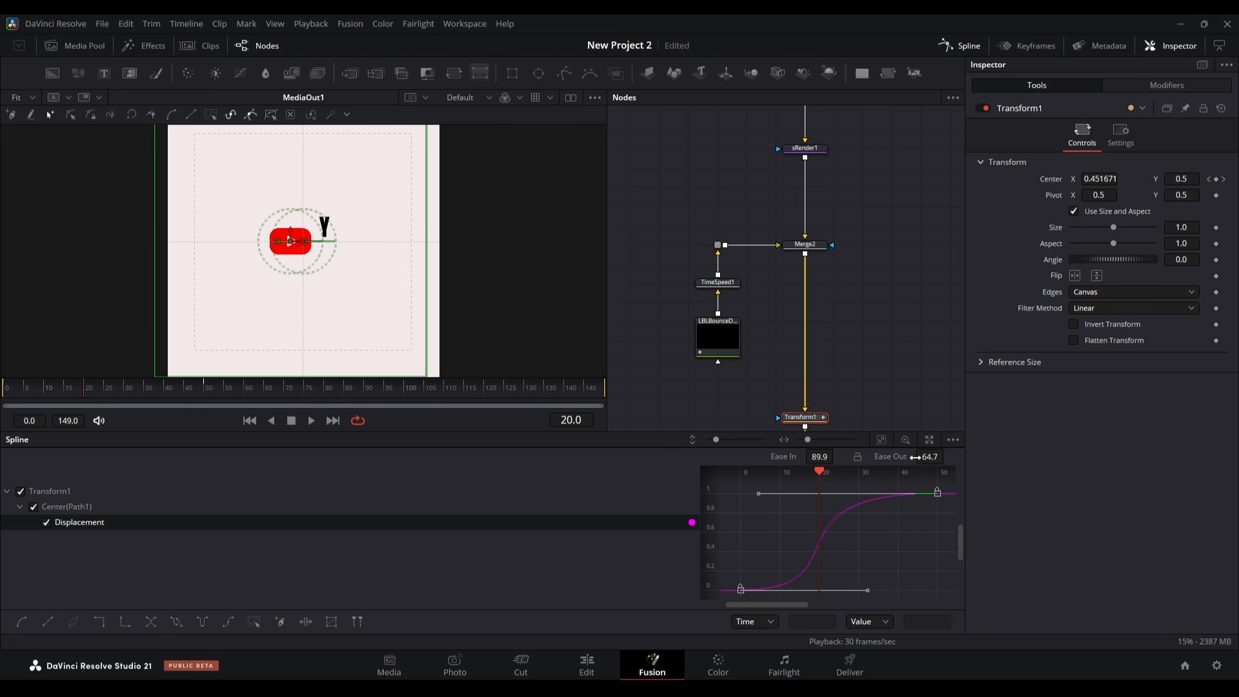
{"action": "left_click_drag", "start_coordinate": [824, 456], "coordinate": [966, 447]}
{"action": "left_click", "coordinate": [966, 45]}
{"action": "key", "text": "space"}
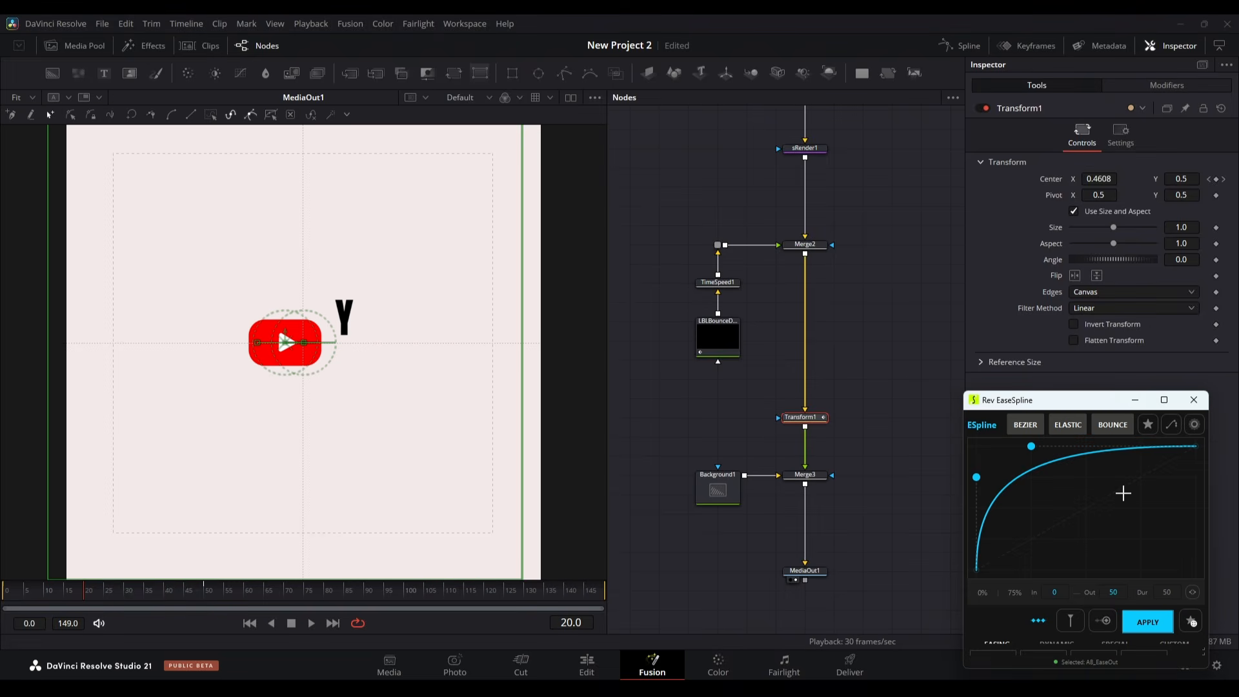
In Rev EaseSpline, apply an ease curve with 75% and 100% handles to Transform1 and save it as favorite AB_SharpEaseOut.
{"action": "left_click_drag", "start_coordinate": [982, 479], "coordinate": [1139, 567]}
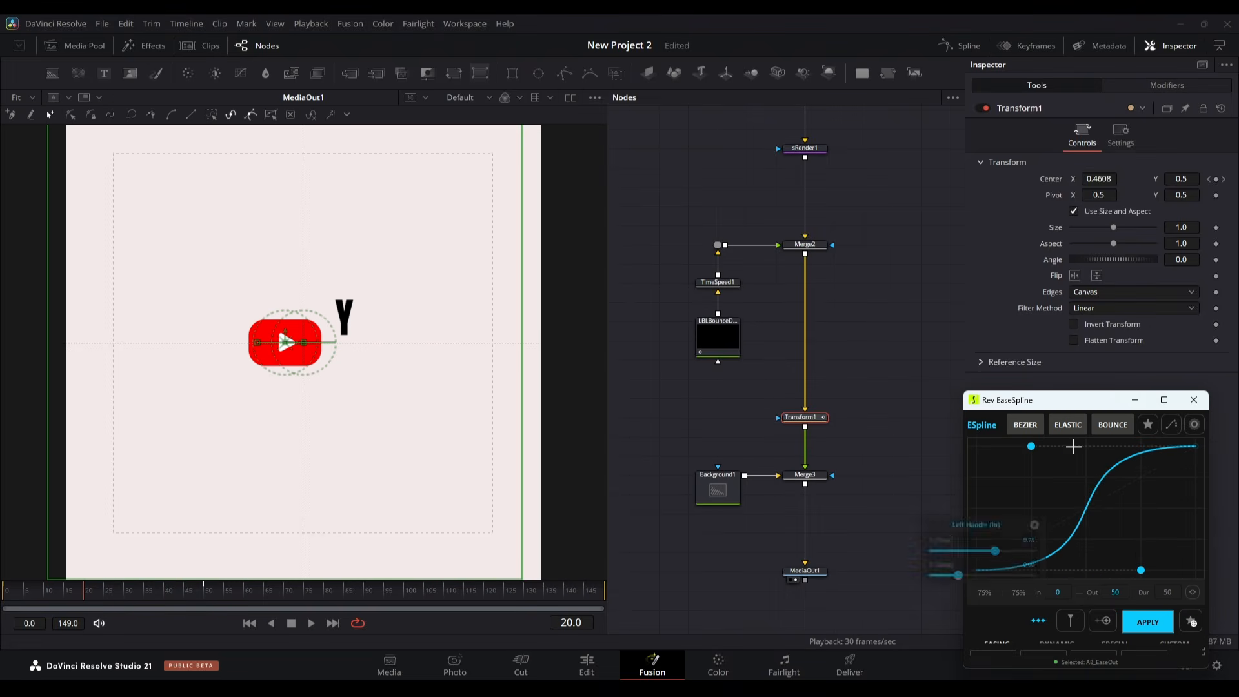
{"action": "left_click", "coordinate": [1141, 629]}
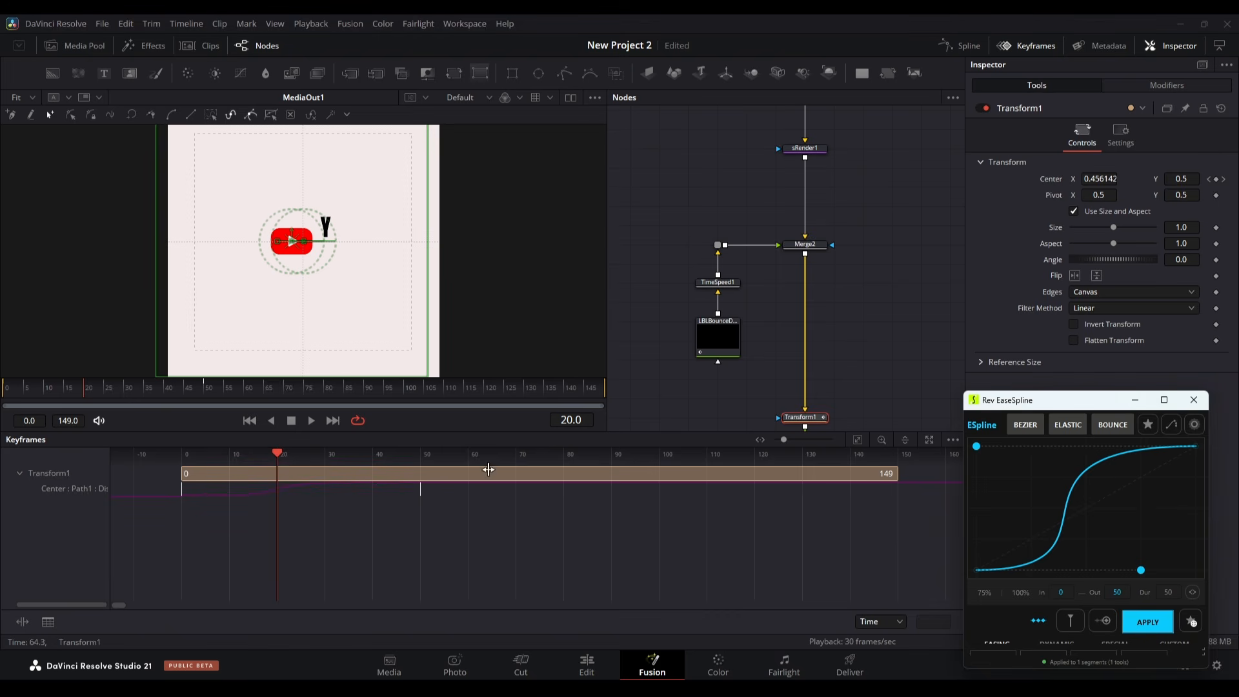
{"action": "left_click", "coordinate": [1190, 621]}
{"action": "type", "text": "A"}
{"action": "type", "text": "B_SharpEase"}
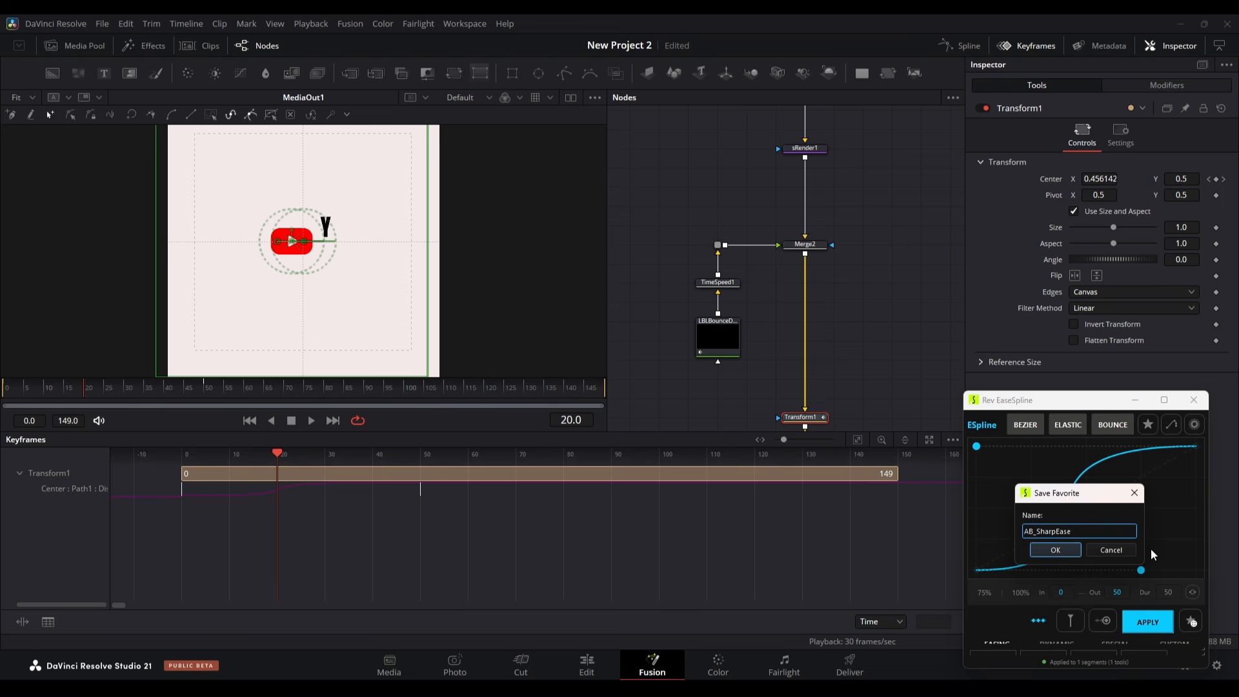
{"action": "type", "text": "Out"}
{"action": "key", "text": "Return"}
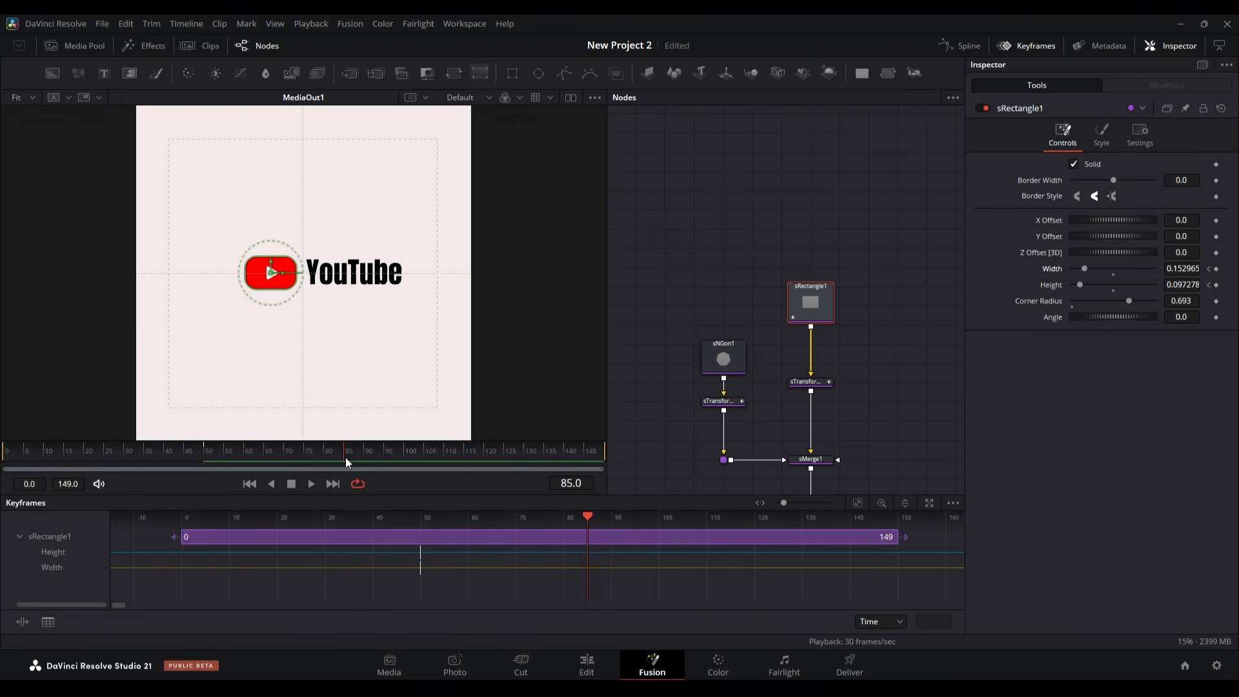
At frame 85, keyframe sRectangle1 with Width about 0.243, Height 0.074 and Corner Radius 0.43 to stretch the red button.
{"action": "scroll", "coordinate": [258, 258], "scroll_direction": "up", "scroll_amount": 4}
{"action": "left_click_drag", "start_coordinate": [342, 255], "coordinate": [349, 212]}
{"action": "left_click_drag", "start_coordinate": [1189, 270], "coordinate": [1160, 284]}
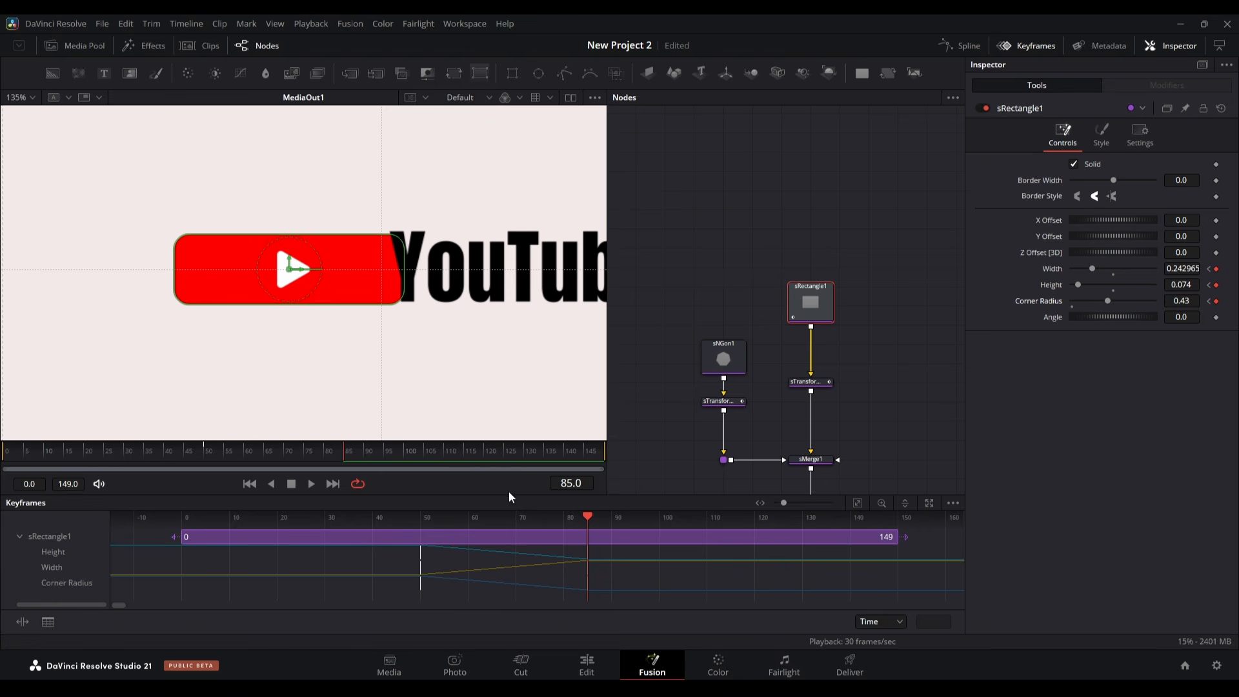
{"action": "scroll", "coordinate": [311, 320], "scroll_direction": "down", "scroll_amount": 2}
{"action": "scroll", "coordinate": [343, 326], "scroll_direction": "up", "scroll_amount": 2}
Switch to Rev EaseSpline, apply the AB_Elastic favorite to sRectangle1's keyframes, minimize the tool, and play the animation.
{"action": "key", "text": "alt+Tab"}
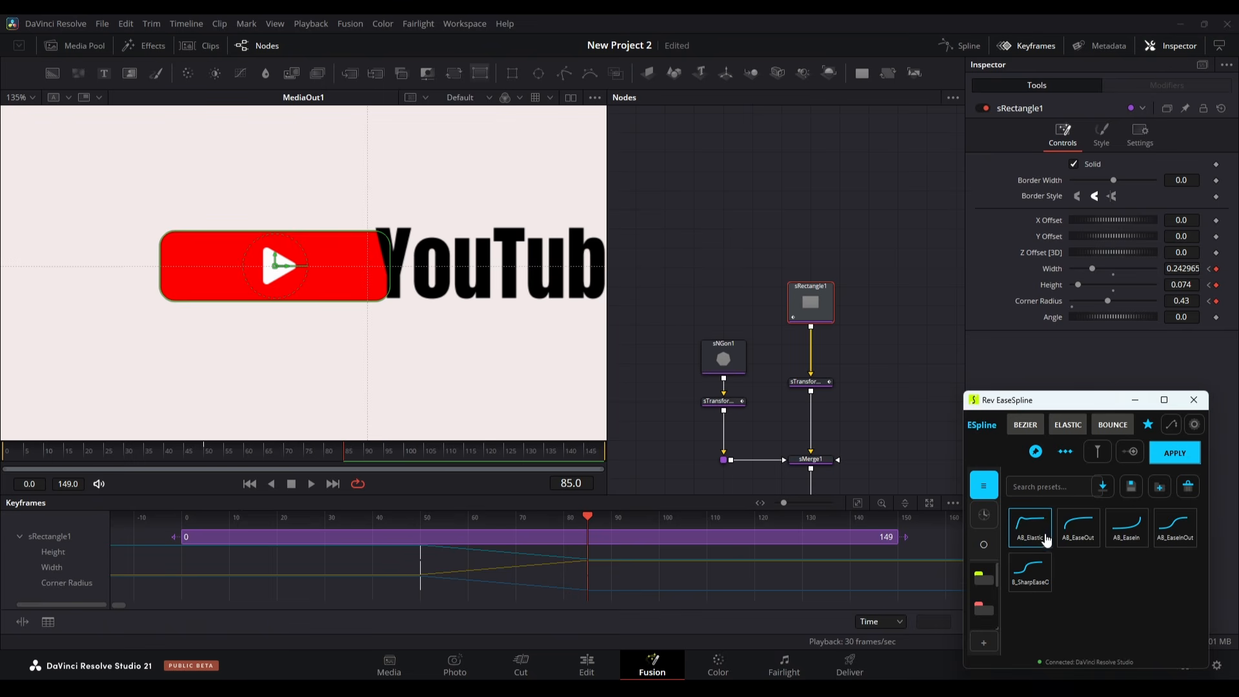
{"action": "left_click", "coordinate": [1183, 457]}
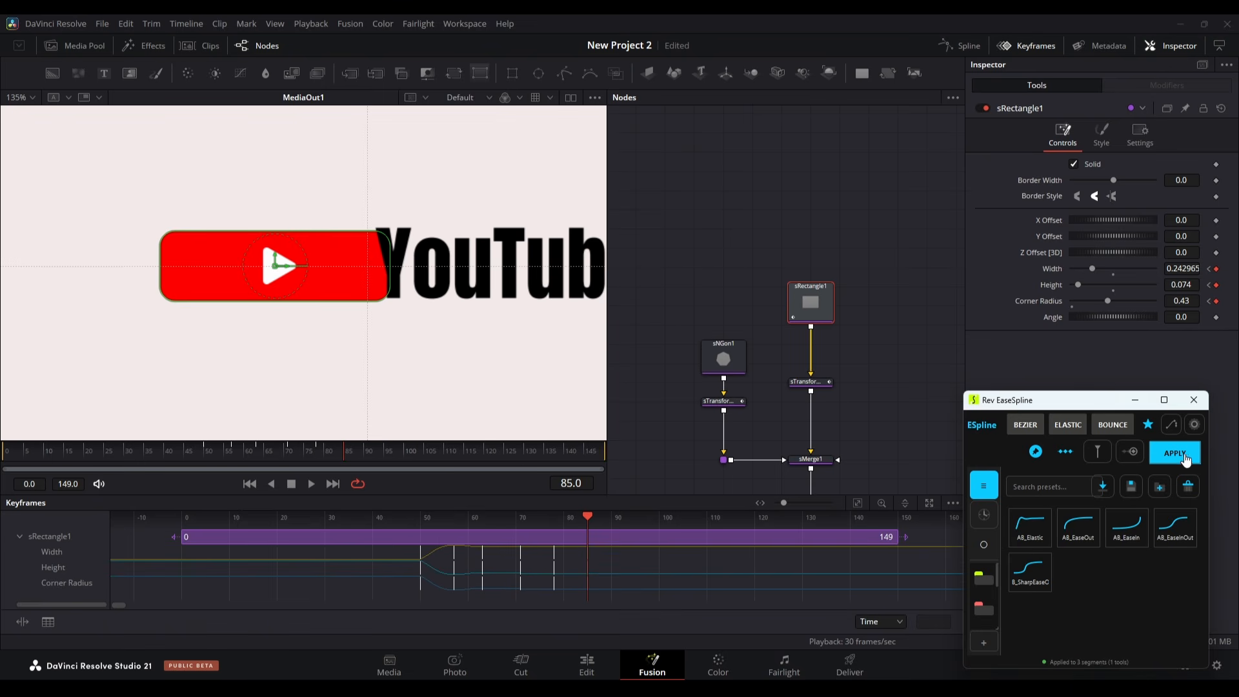
{"action": "left_click", "coordinate": [1004, 52]}
{"action": "left_click", "coordinate": [1137, 400]}
{"action": "key", "text": "space"}
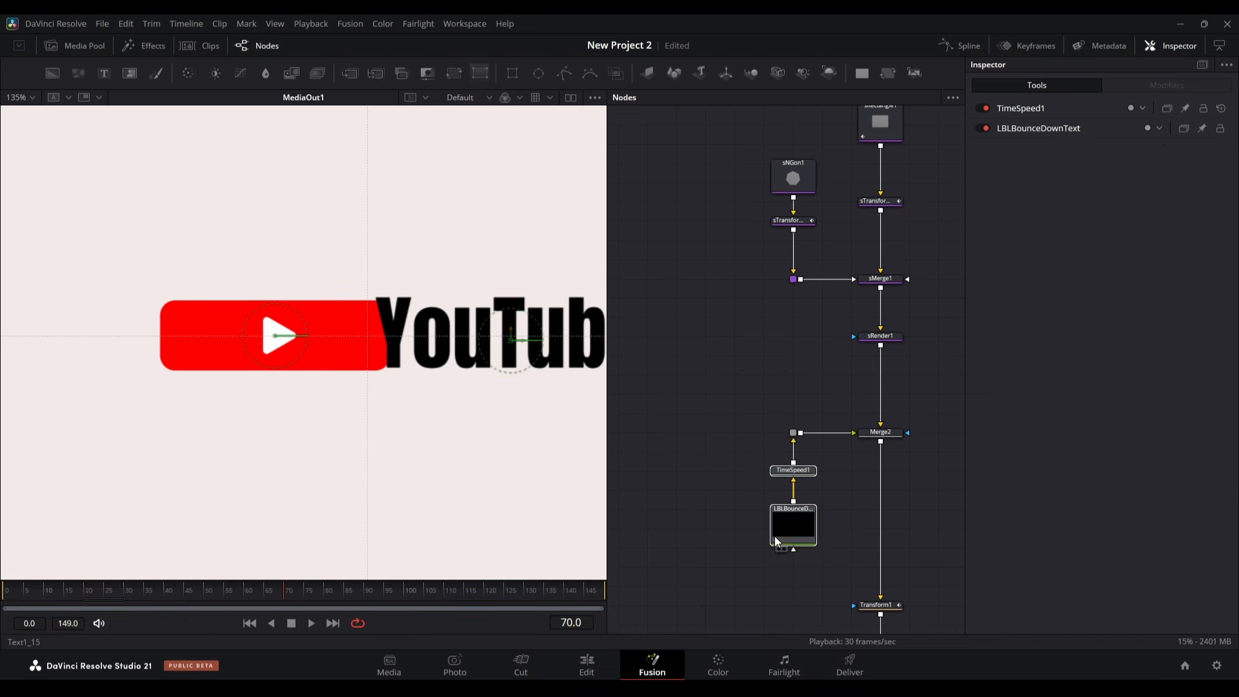
Move the title and TimeSpeed1 nodes down and add an AB_FadeEase_Regular node directly after TimeSpeed1.
{"action": "left_click_drag", "start_coordinate": [778, 539], "coordinate": [778, 577]}
{"action": "left_click", "coordinate": [800, 509]}
{"action": "key", "text": "shift+space"}
{"action": "type", "text": "fade"}
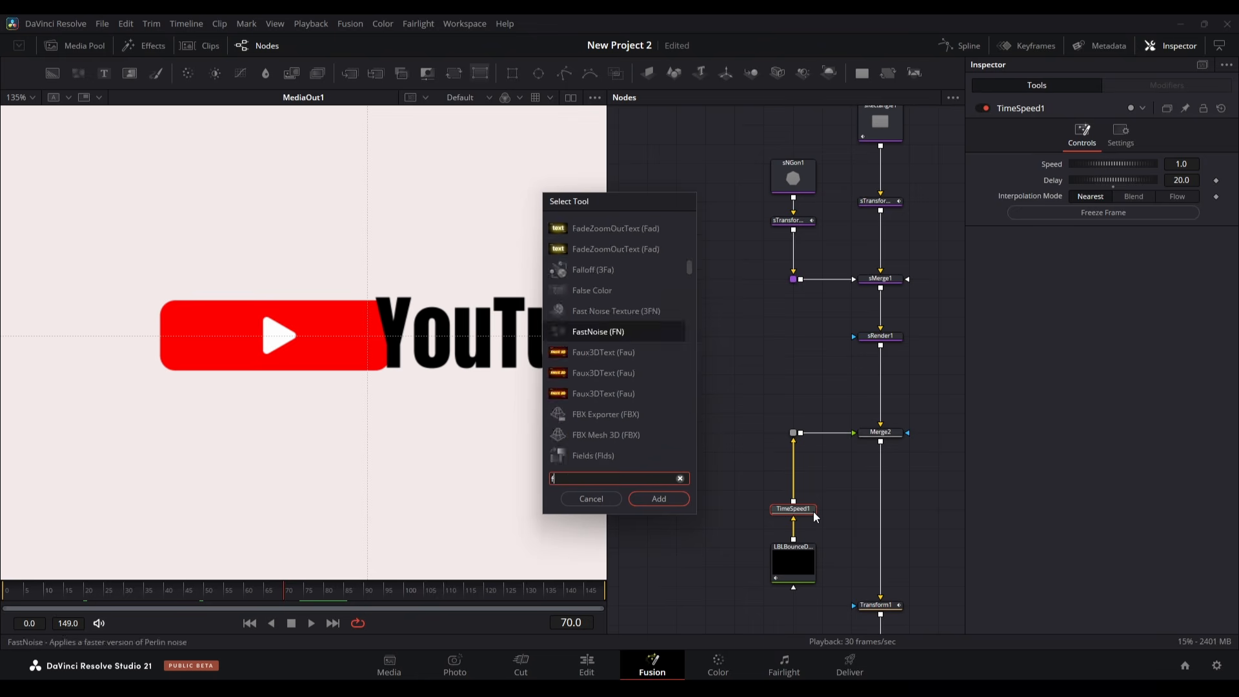
{"action": "key", "text": "Up"}
{"action": "key", "text": "Up"}
{"action": "key", "text": "Return"}
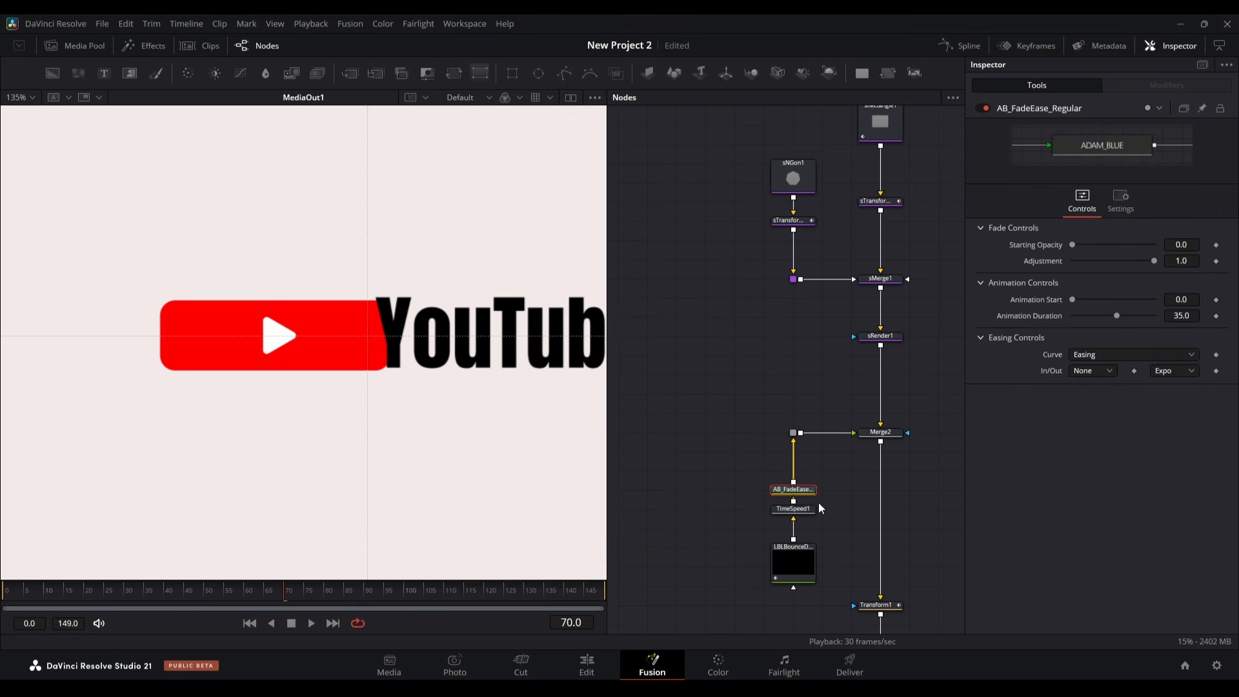
Set the Animation Start of AB_FadeEase_Regular to frame 50.
{"action": "left_click", "coordinate": [1181, 302]}
{"action": "type", "text": "50"}
{"action": "key", "text": "Return"}
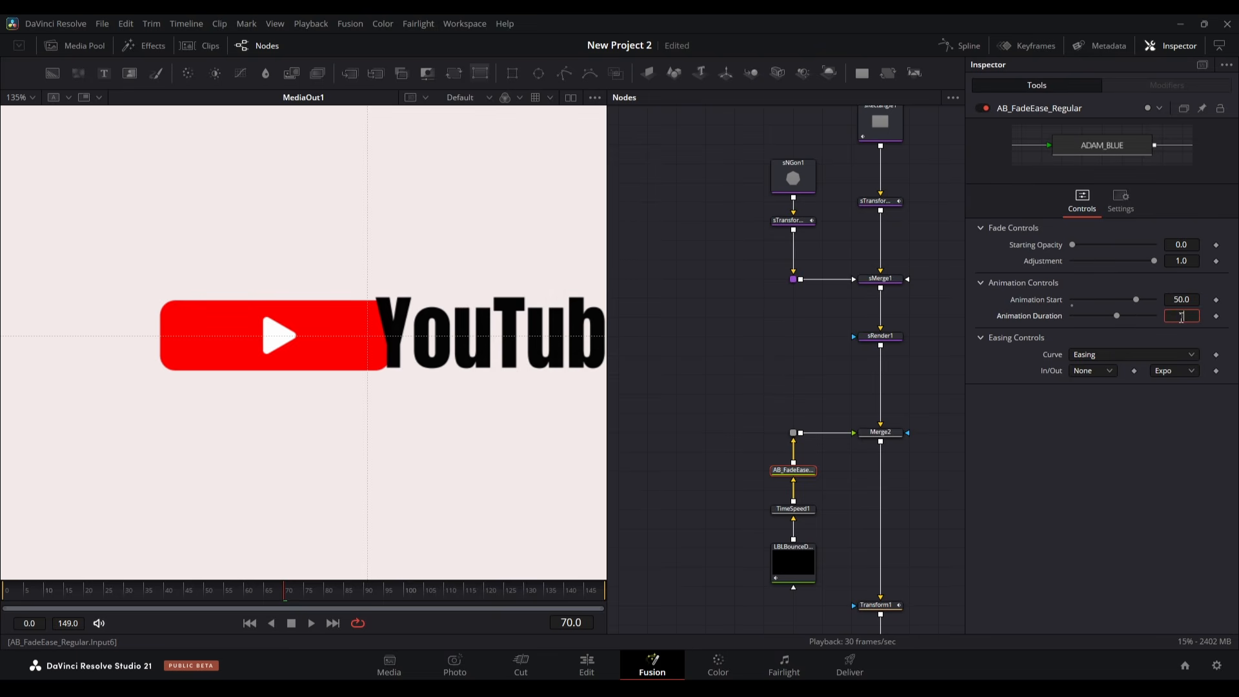